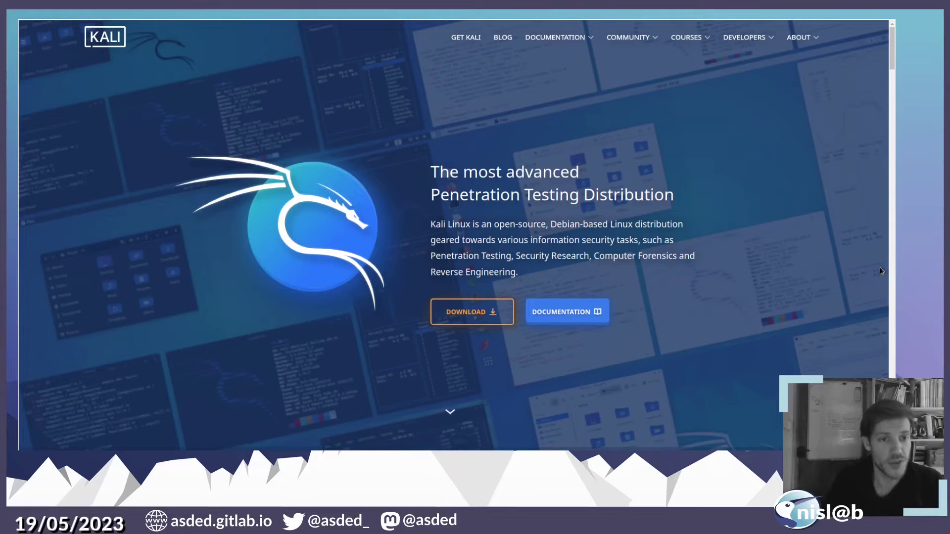
- Browse the Kali Linux download pages down to the prebuilt virtual machine images section
scroll(395, 130, down, 1)
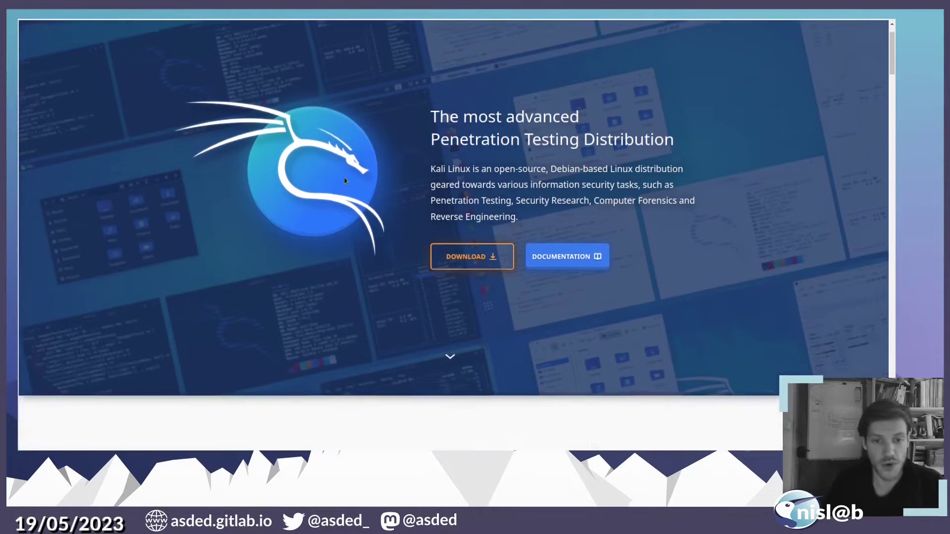
click(463, 259)
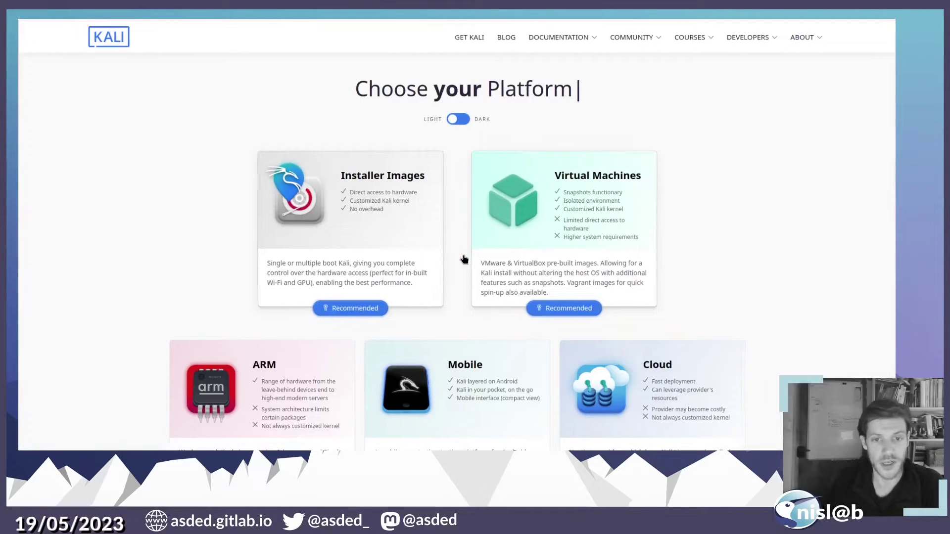
scroll(463, 258, down, 7)
click(469, 264)
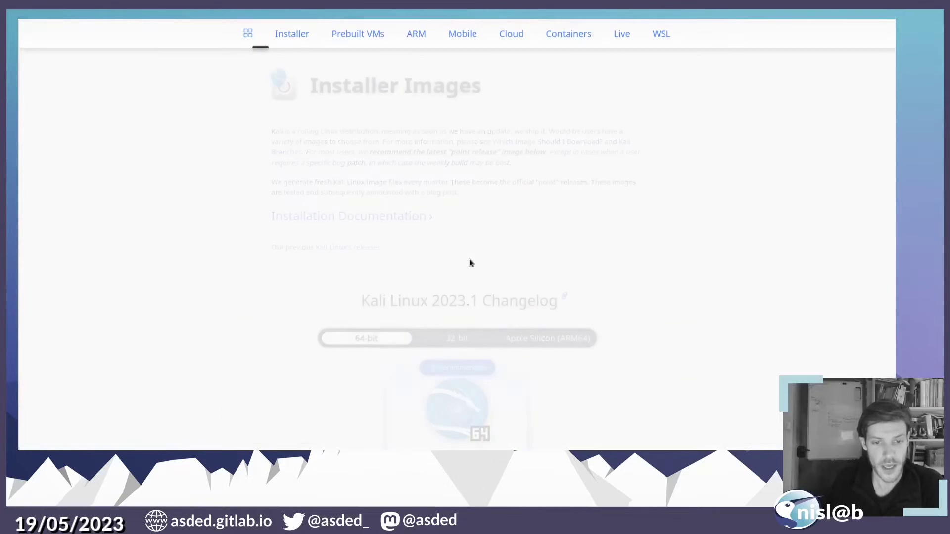
scroll(379, 167, down, 4)
scroll(382, 166, down, 20)
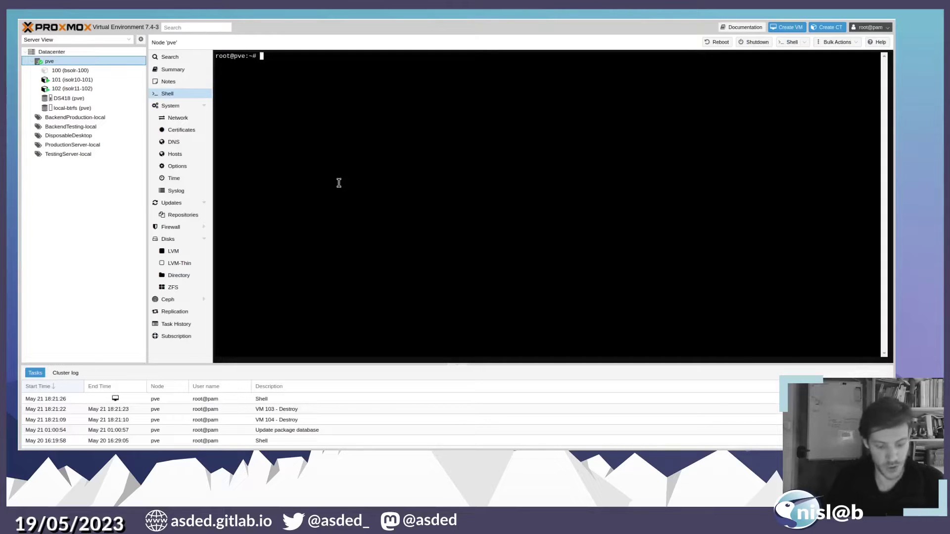
- Download the Kali 2023.1 qemu image archive with wget using the pasted link
text(wget)
text(https://cdimage.kali.org/kali-2023.1/kali-linux-2023.1-qemu-amd64.7z)
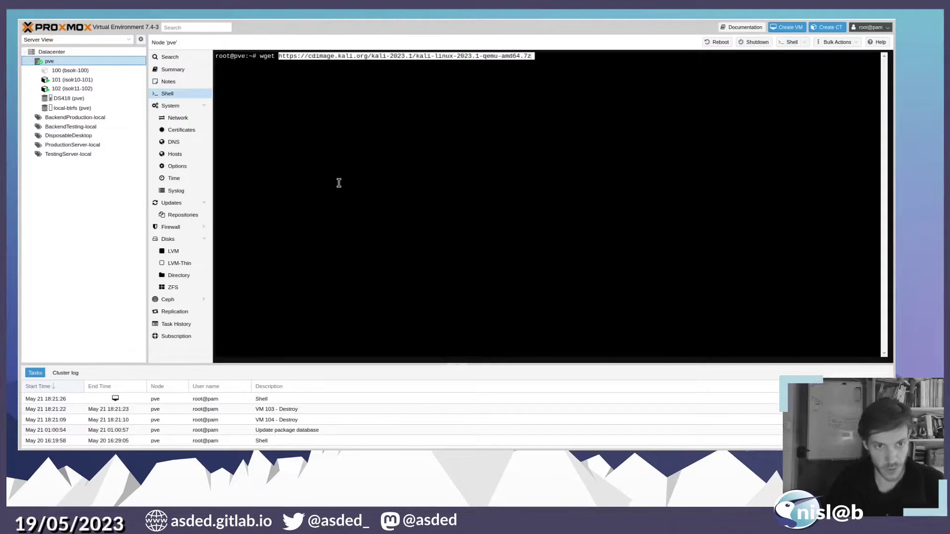
key(Return)
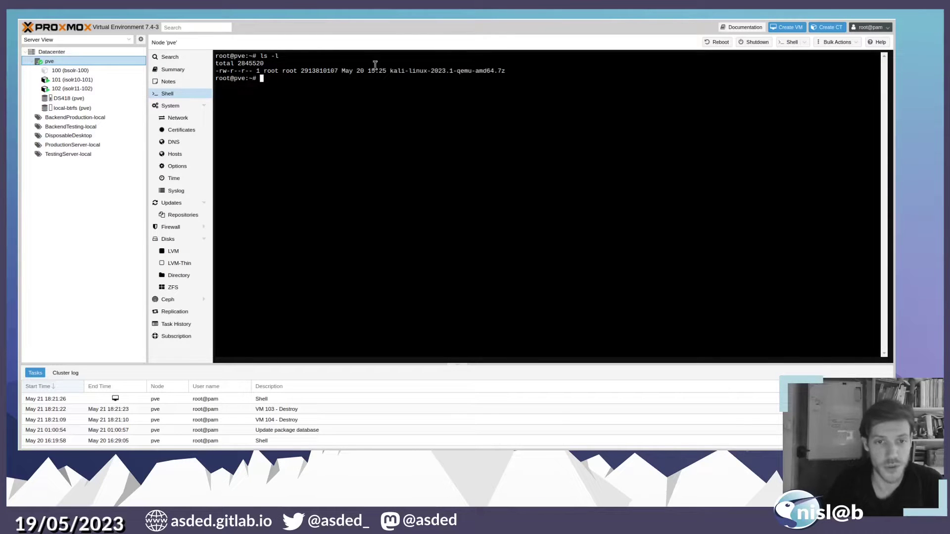
- Extract kali-linux-2023.1-qemu-amd64.7z with 7z x to get the qcow2 disk image
drag(390, 70, 513, 70)
click(355, 122)
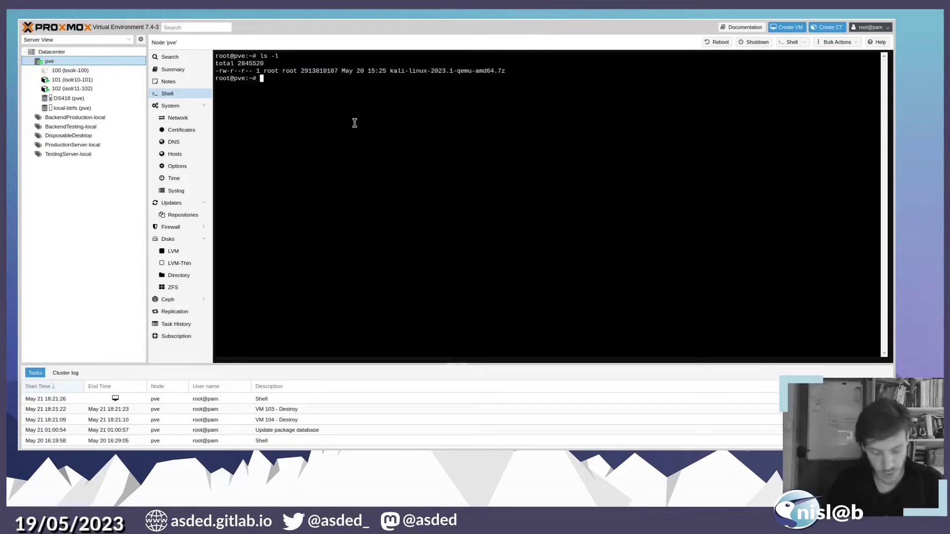
text(7z x)
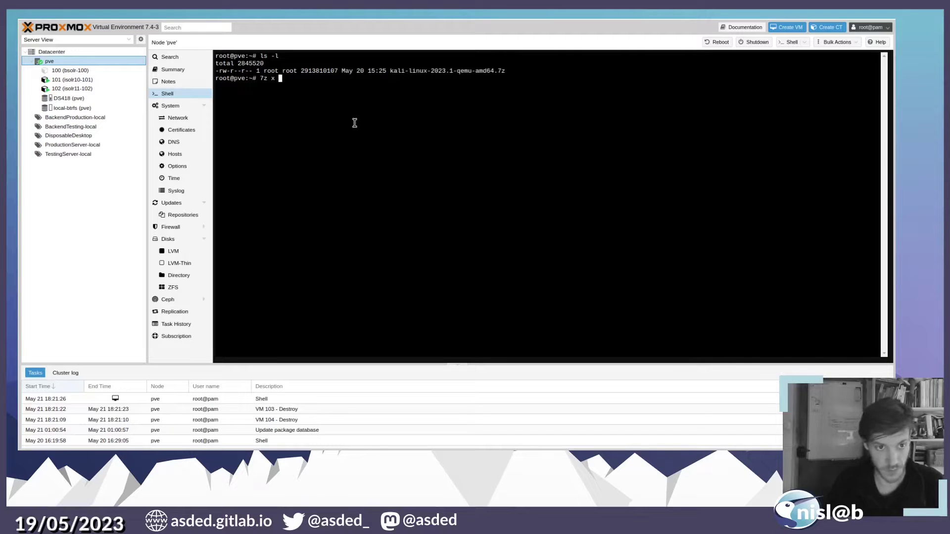
double_click(417, 70)
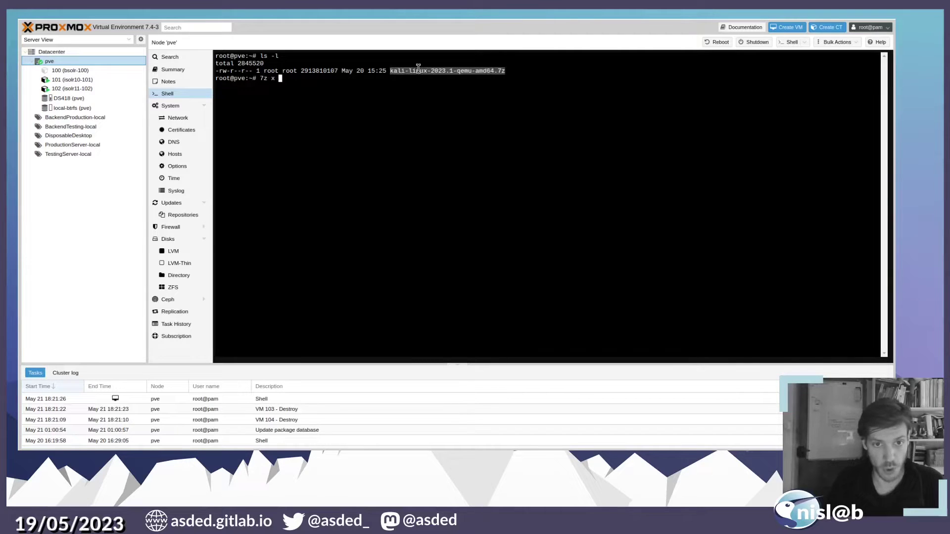
middle_click(437, 156)
key(Return)
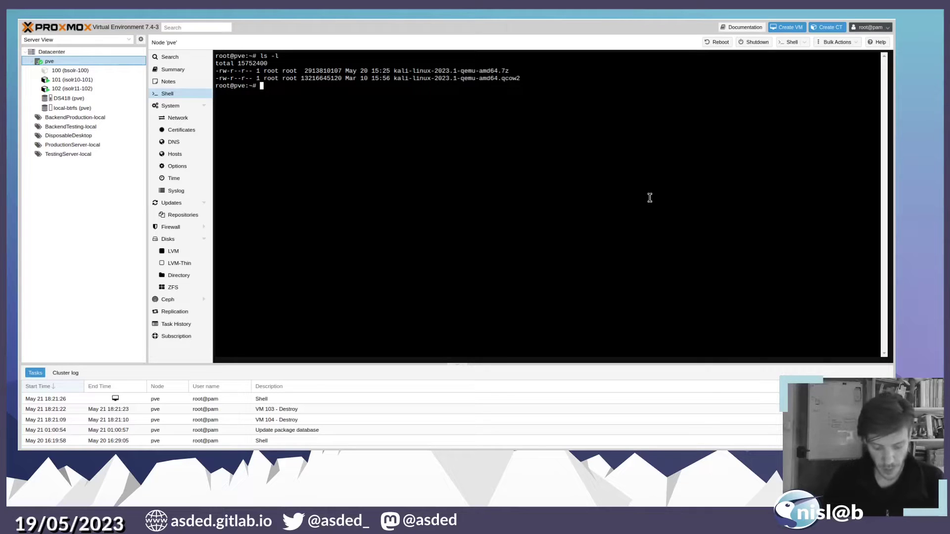
- Install the libguestfs-tools package with apt install
text(apt inst)
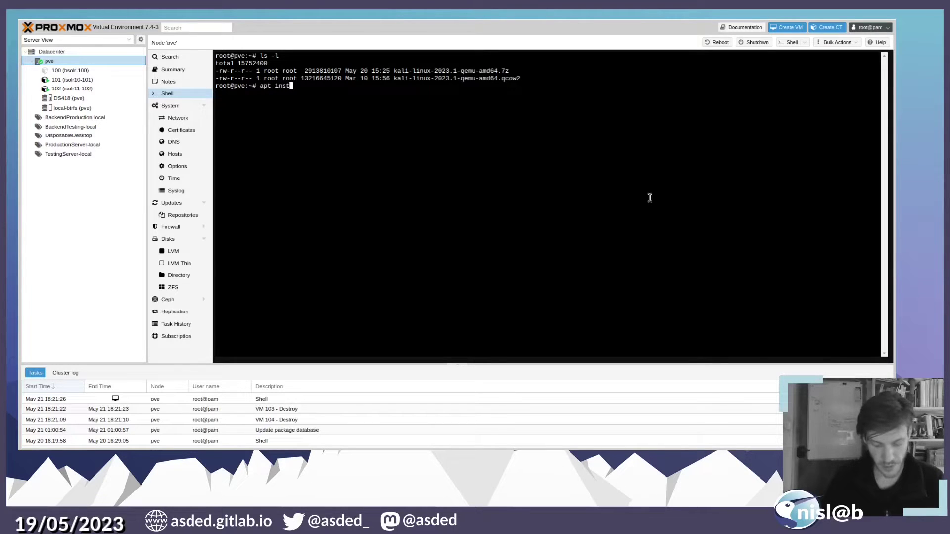
text(all)
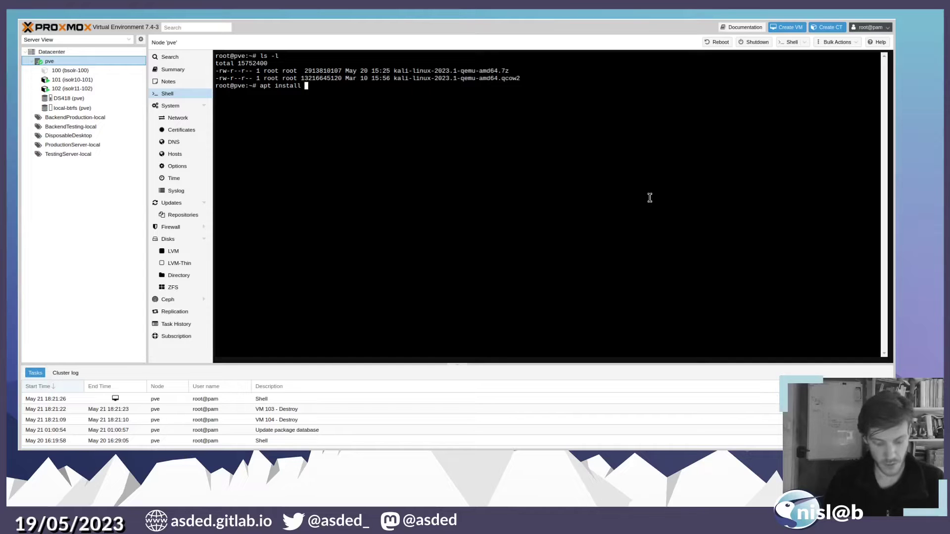
text(libguestfs-tools)
key(Return)
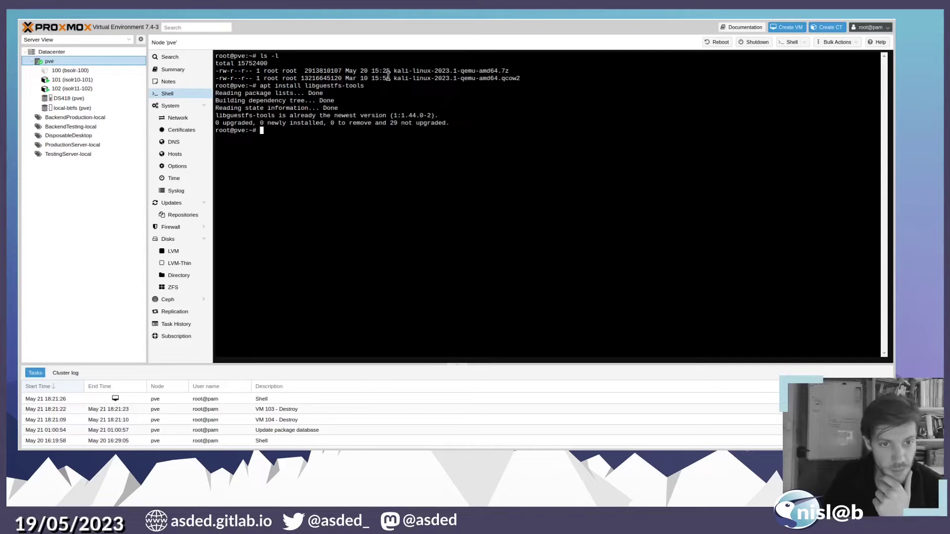
drag(305, 85, 328, 85)
drag(329, 86, 364, 86)
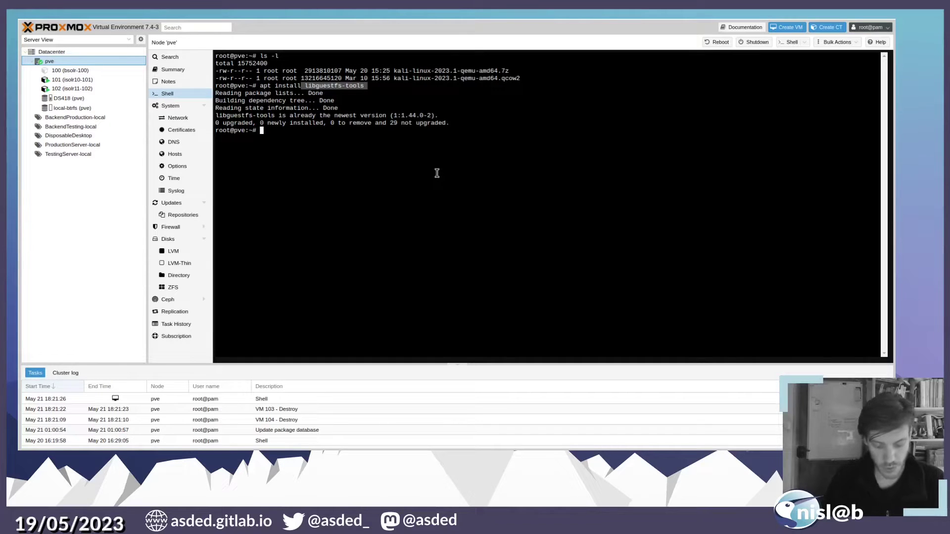
- Install cloud-init into kali-linux-2023.1-qemu-amd64.qcow2 with virt-customize -a
text(virt)
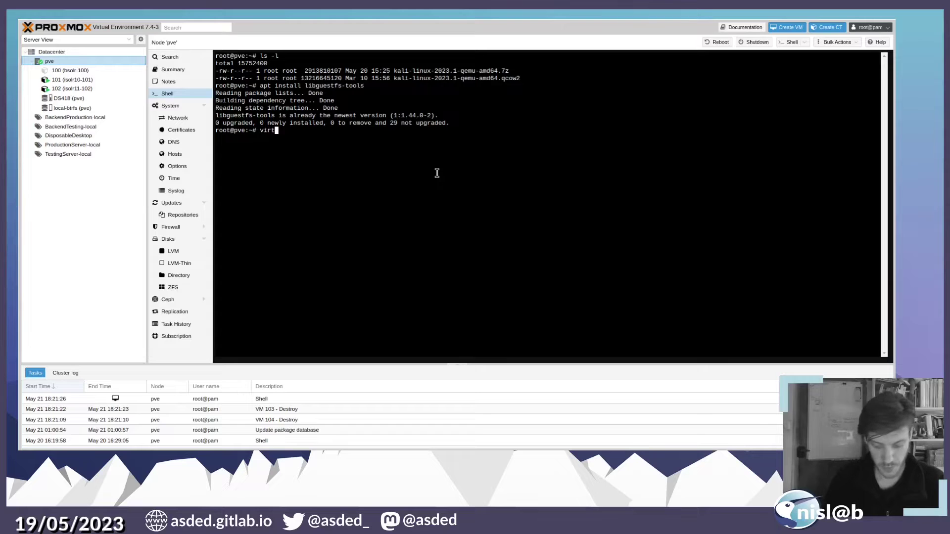
text(-customi)
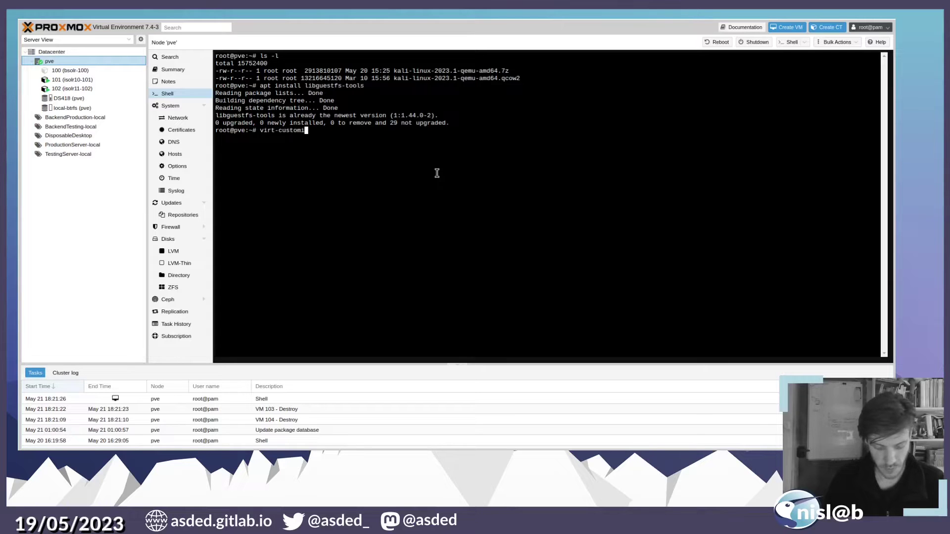
text(ze )
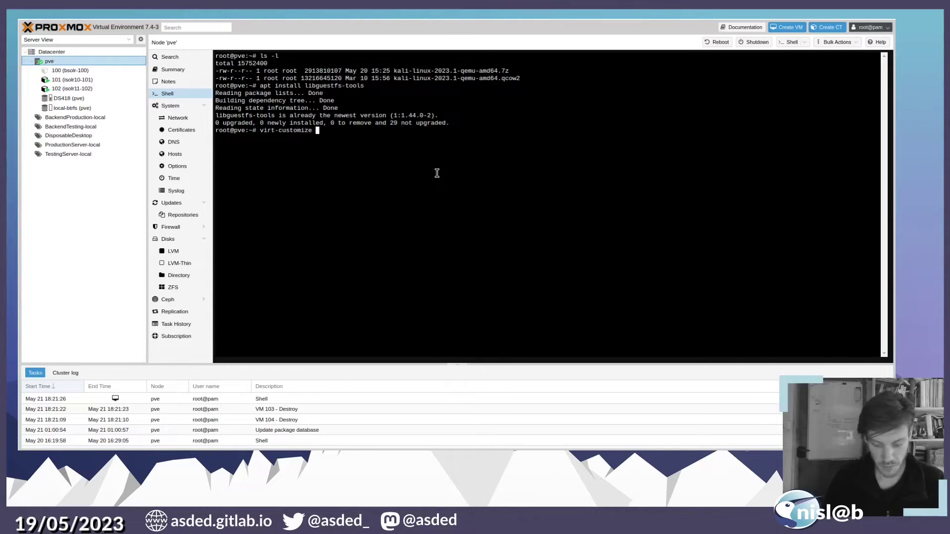
text(-a)
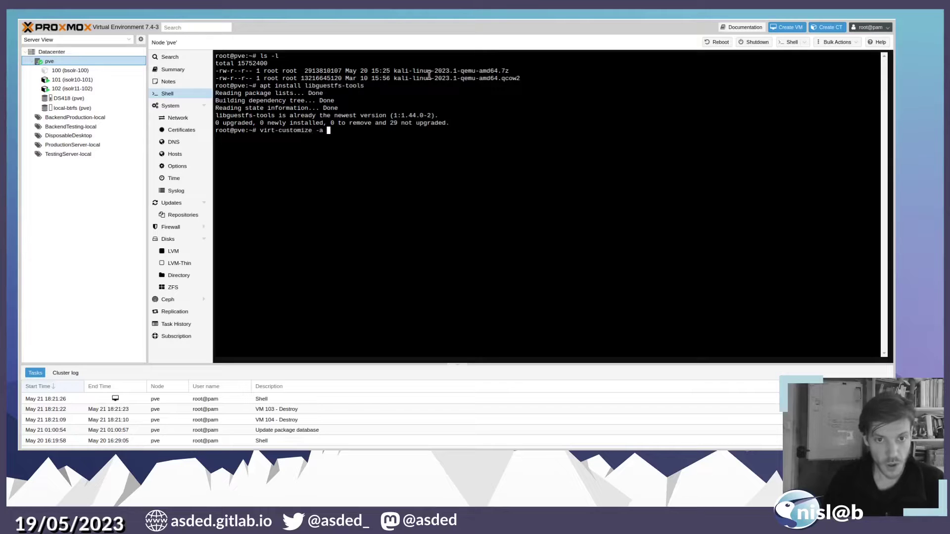
double_click(428, 78)
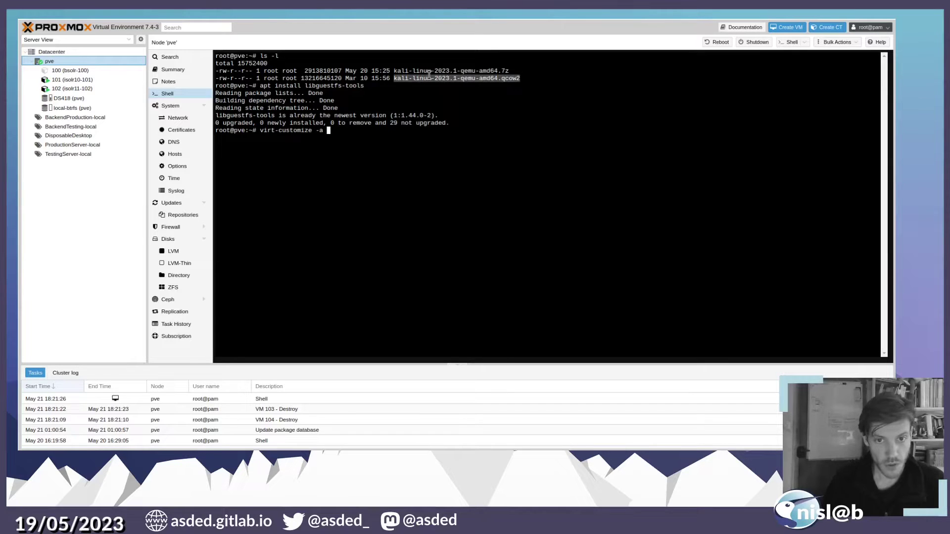
middle_click(405, 175)
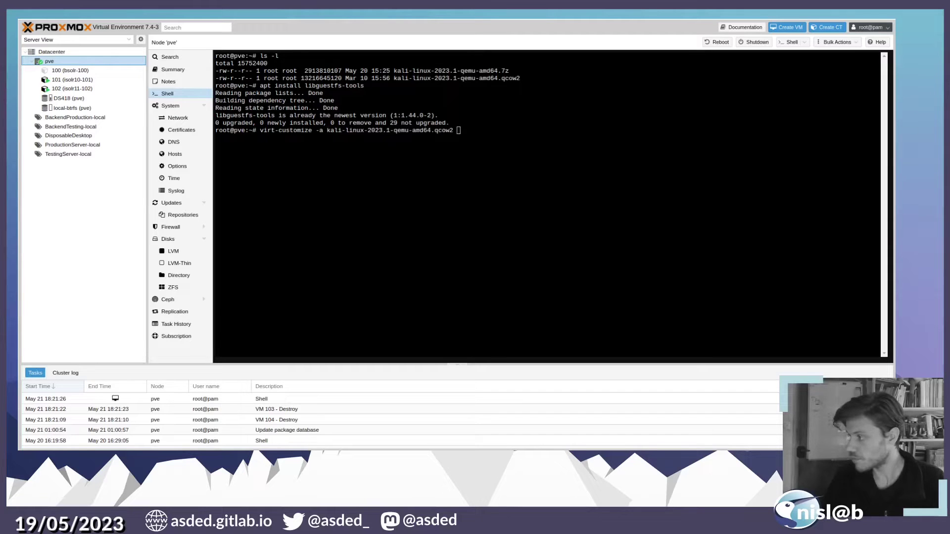
click(554, 247)
text(-)
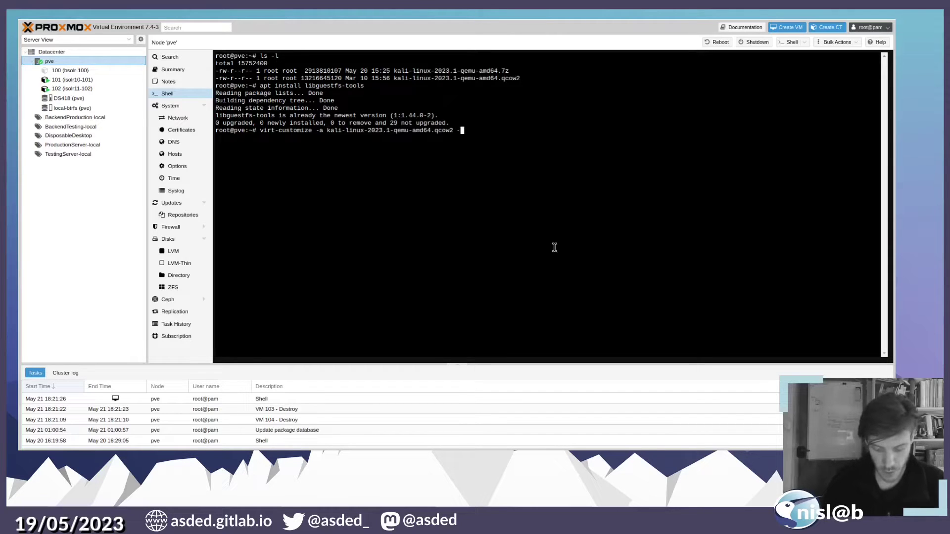
text(-instal)
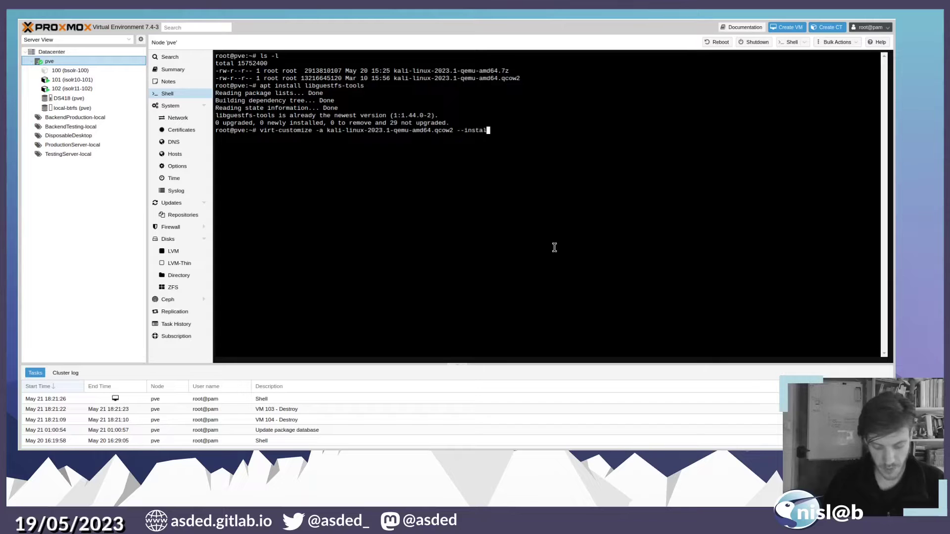
text(l cloud-init)
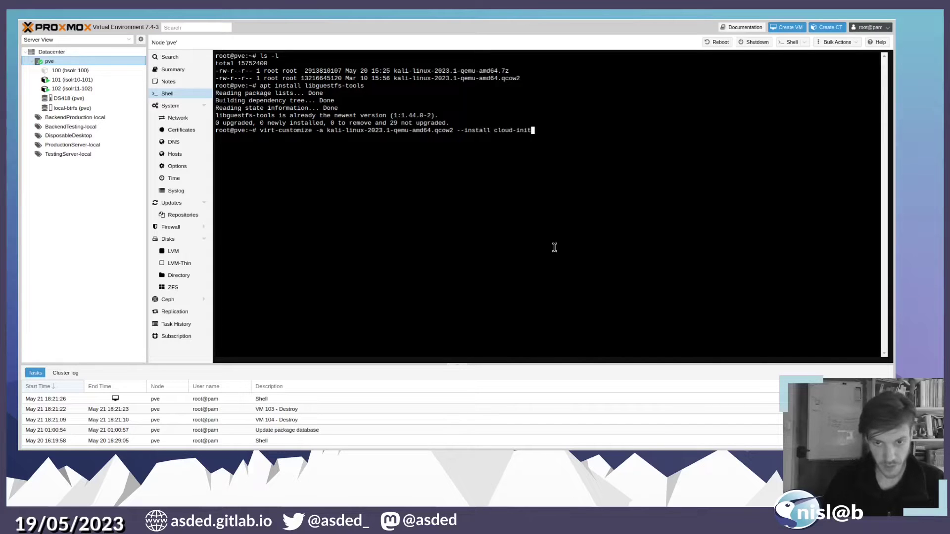
key(Return)
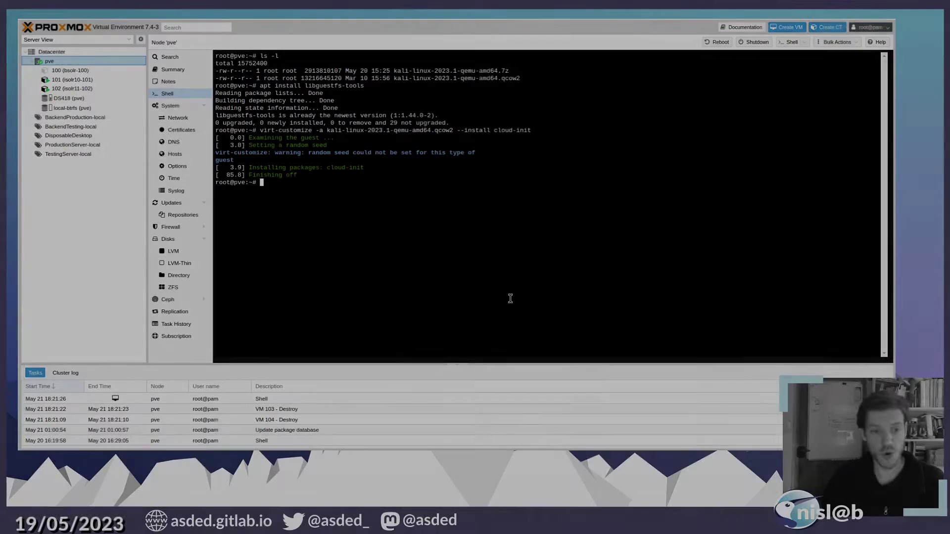
- Install qemu-guest-agent into the Kali qcow2 image via virt-customize, then clear the shell
key(Up)
key(BackSpace)
key(BackSpace)
key(BackSpace)
key(BackSpace)
key(BackSpace)
key(BackSpace)
key(BackSpace)
key(BackSpace)
key(BackSpace)
key(BackSpace)
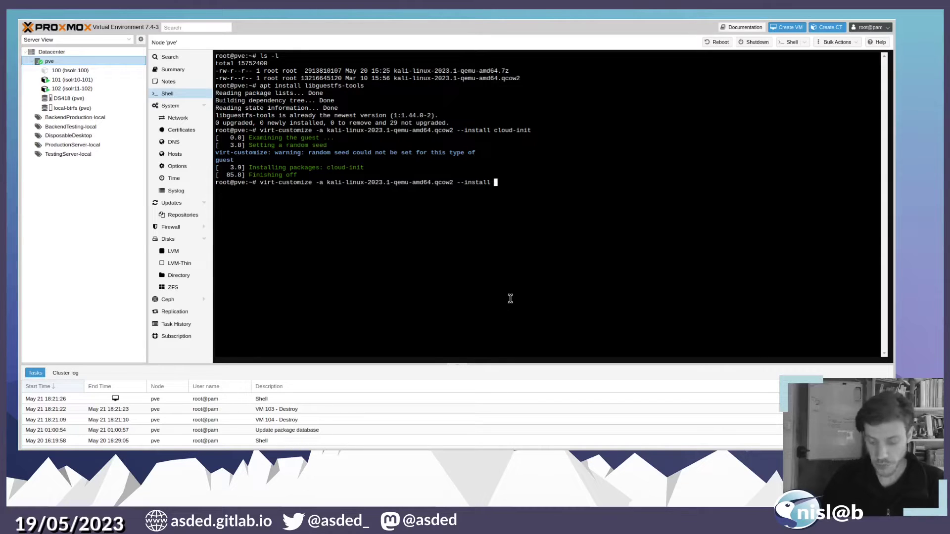
text(qemu-)
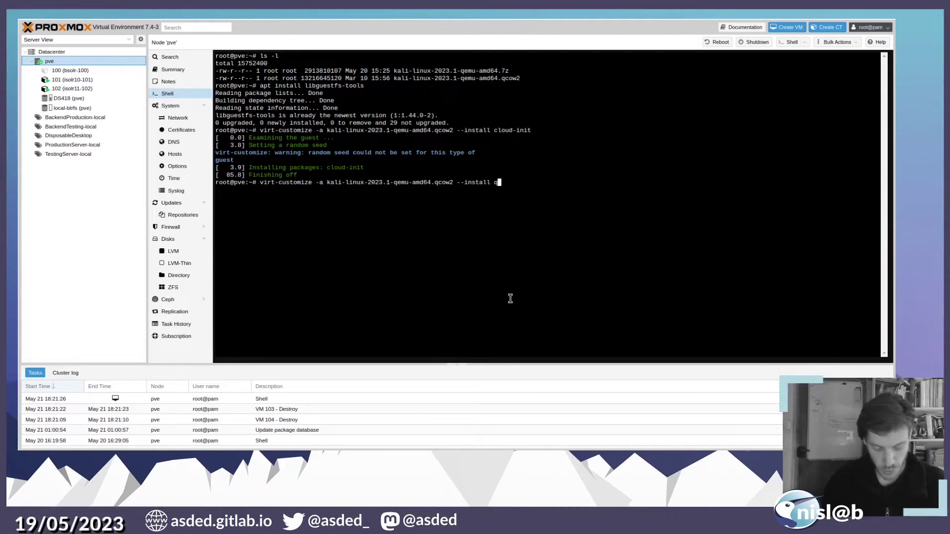
text(gue)
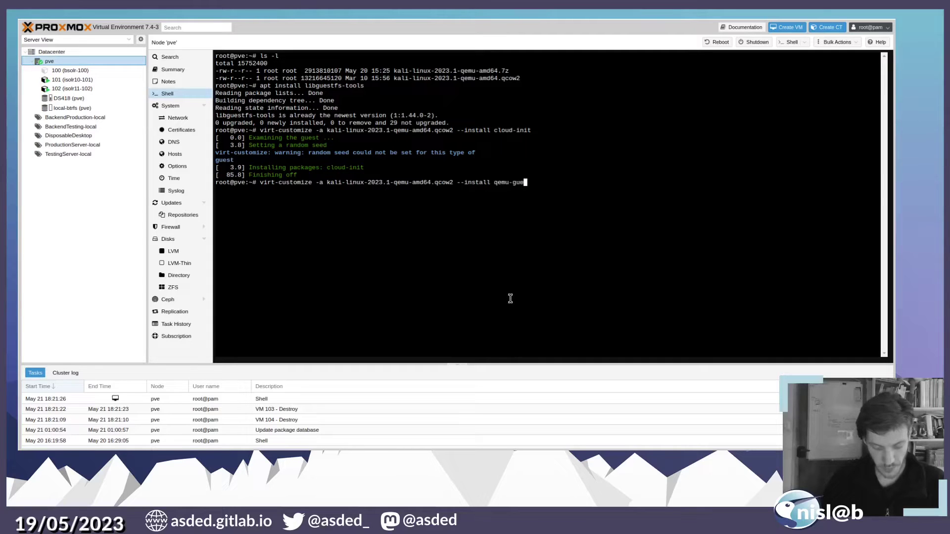
text(st-agnet)
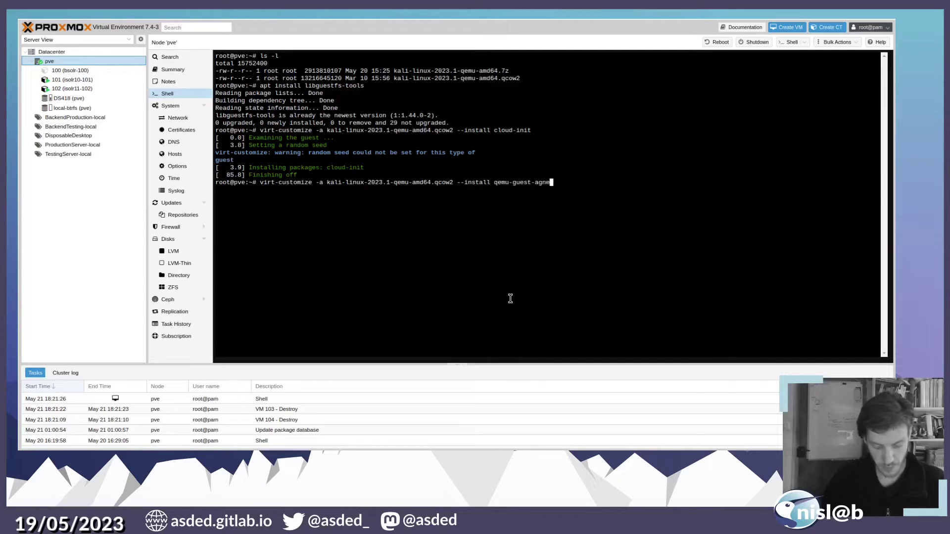
key(BackSpace)
key(BackSpace)
key(BackSpace)
text(ent)
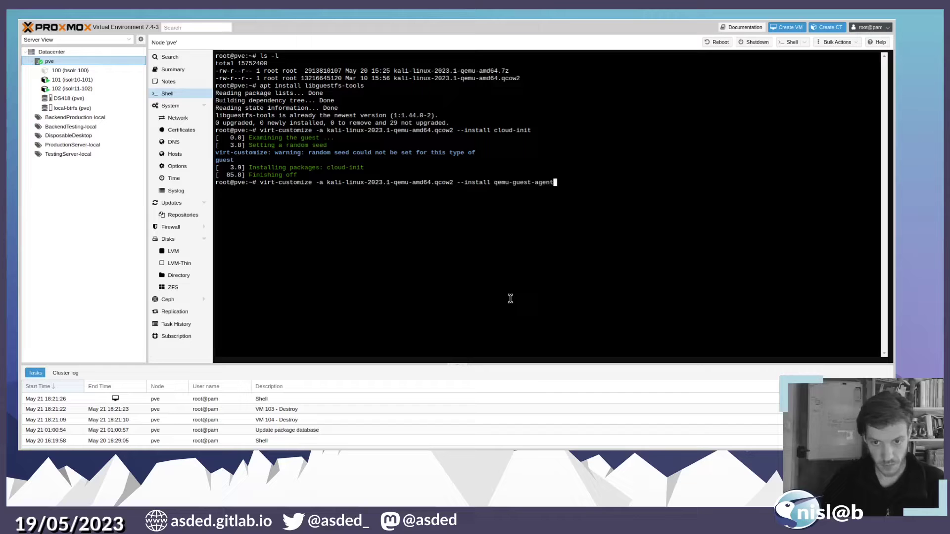
key(Return)
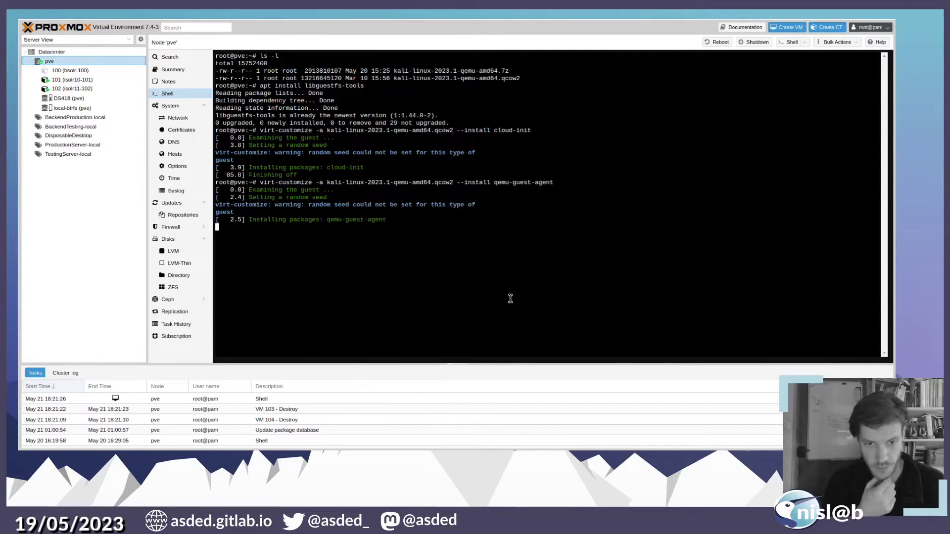
key(ctrl+l)
key(Up)
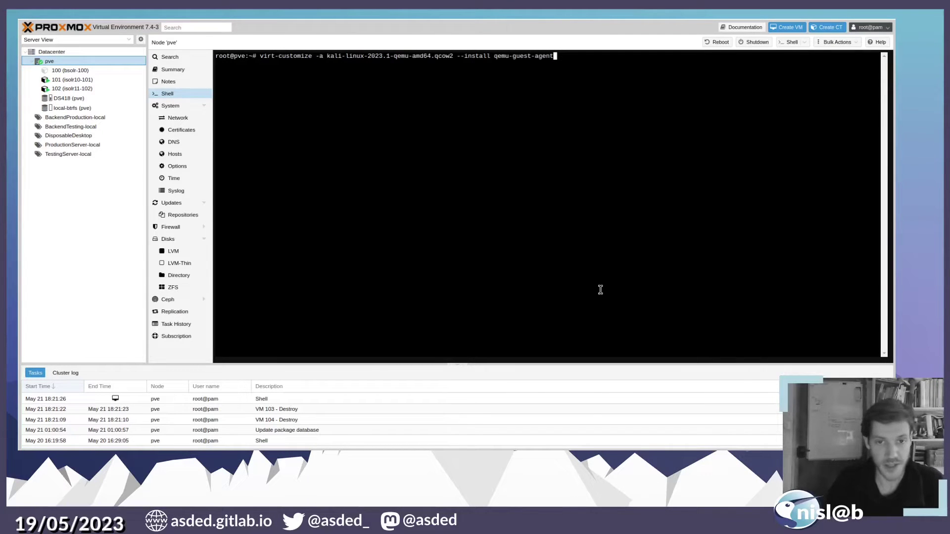
- Rerun virt-customize on the Kali image with --run-command 'systemctl enable ssh.service'
key(BackSpace)
key(BackSpace)
key(BackSpace)
key(BackSpace)
key(BackSpace)
key(BackSpace)
key(BackSpace)
key(BackSpace)
key(BackSpace)
key(BackSpace)
key(BackSpace)
key(BackSpace)
key(BackSpace)
key(BackSpace)
key(BackSpace)
key(BackSpace)
key(BackSpace)
key(BackSpace)
key(BackSpace)
key(BackSpace)
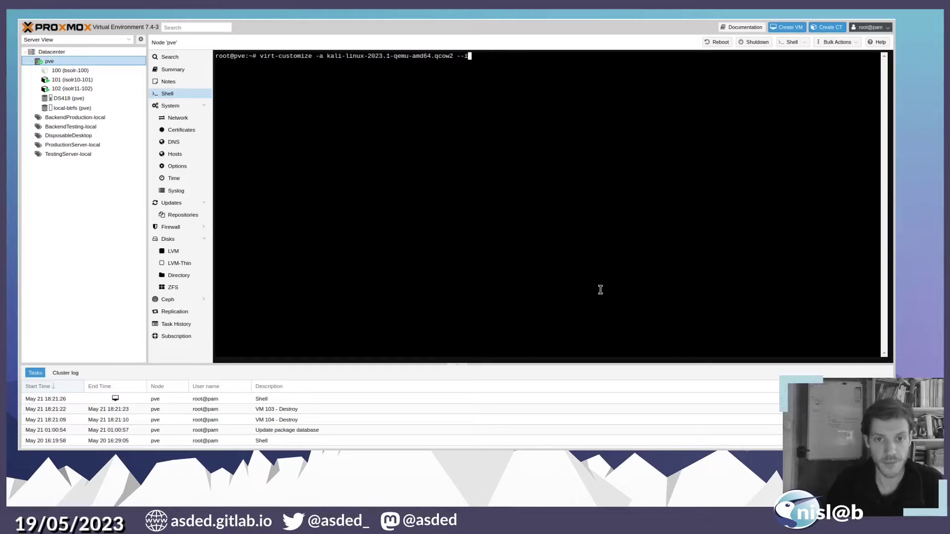
key(BackSpace)
text(run)
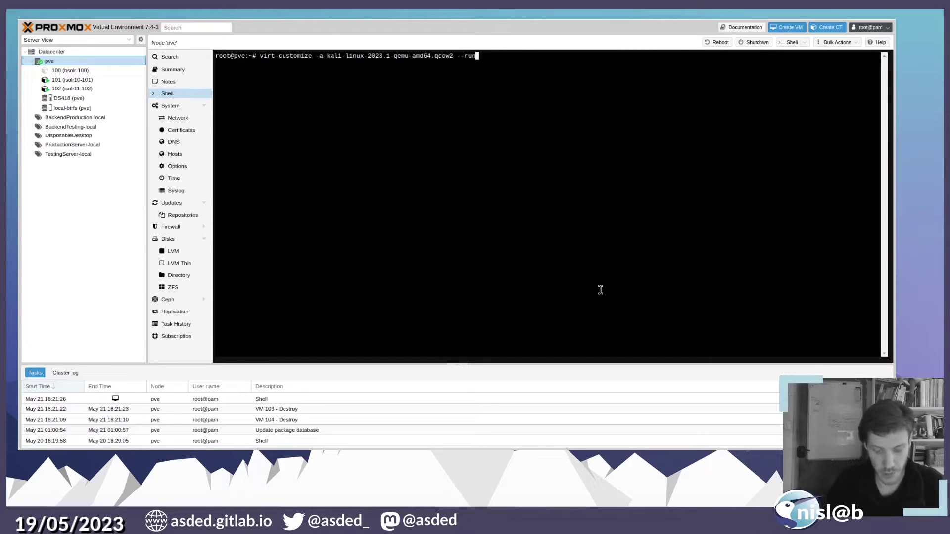
text(-command 'systemct)
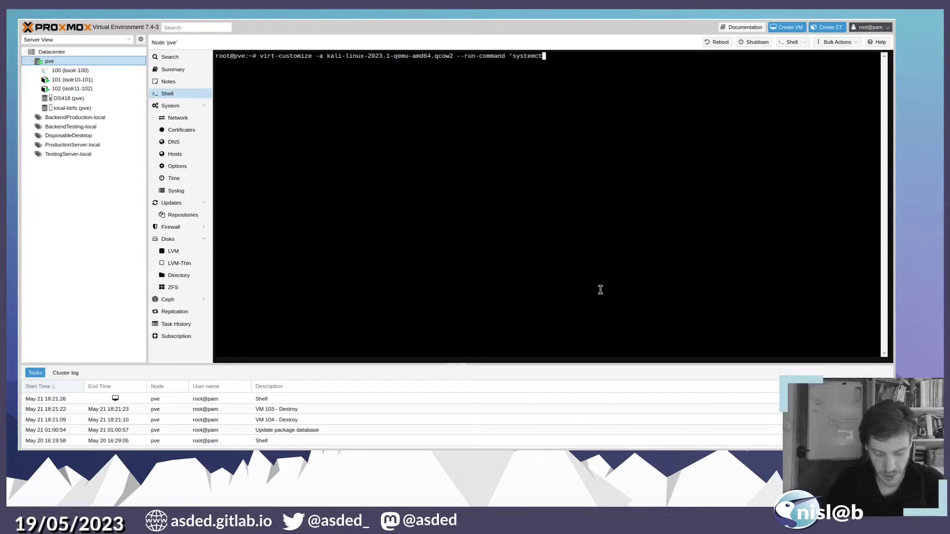
text(l )
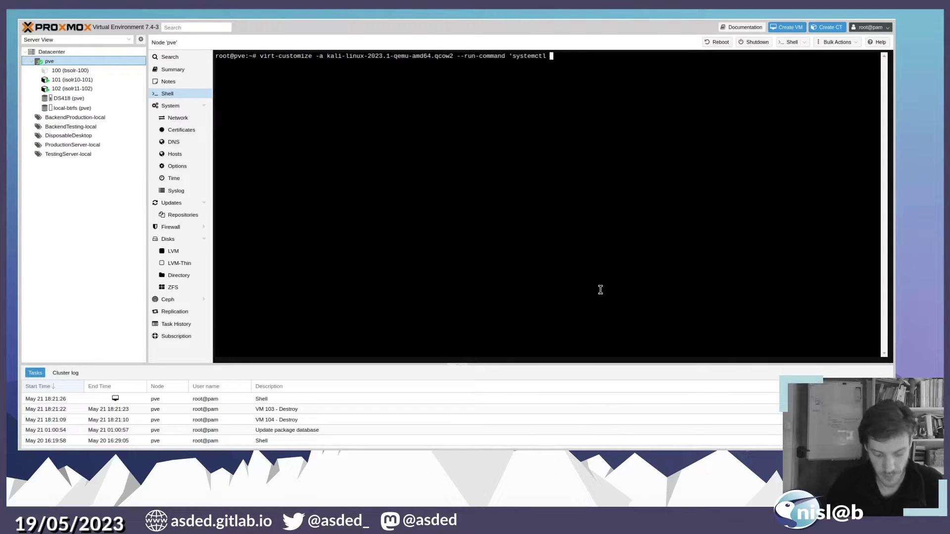
text(enable )
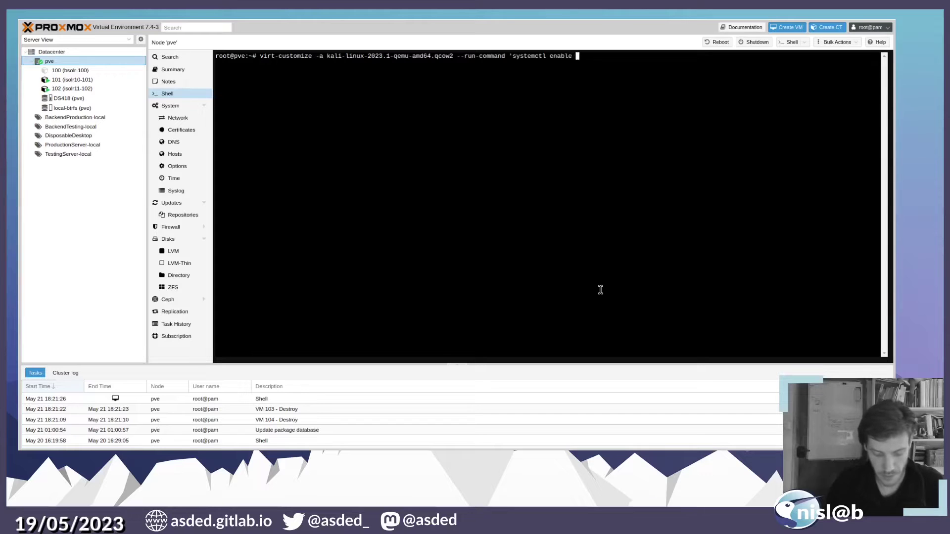
text(ssh.service')
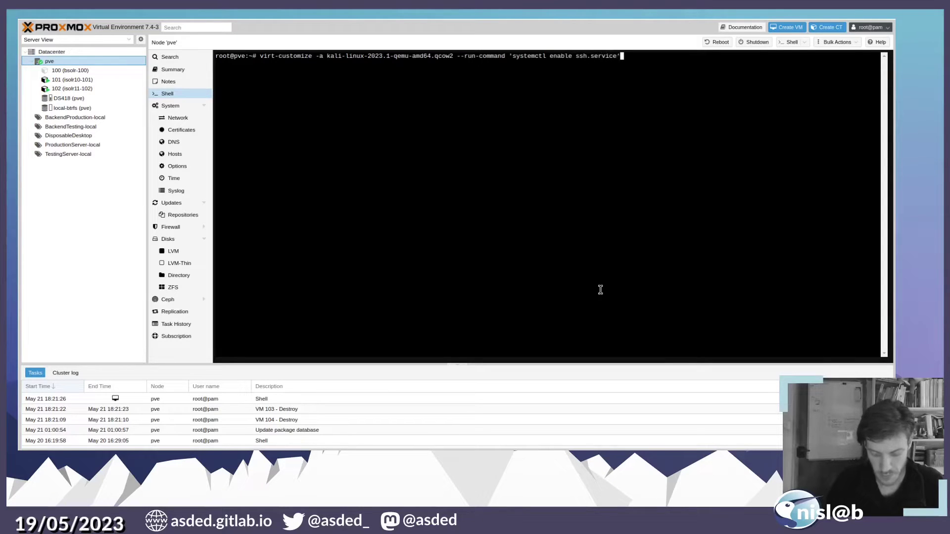
key(Return)
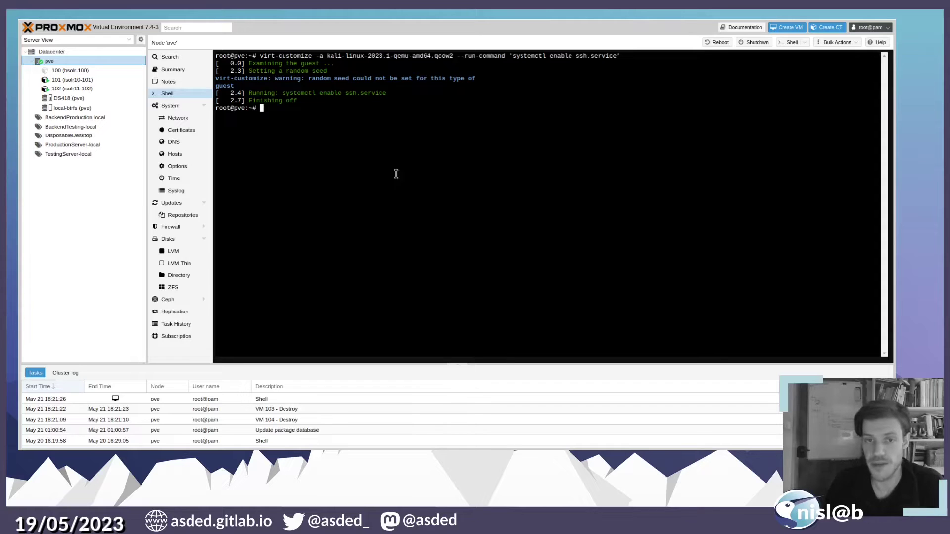
- Start a new VM named template-kali in the TestingServer-local resource pool
click(779, 31)
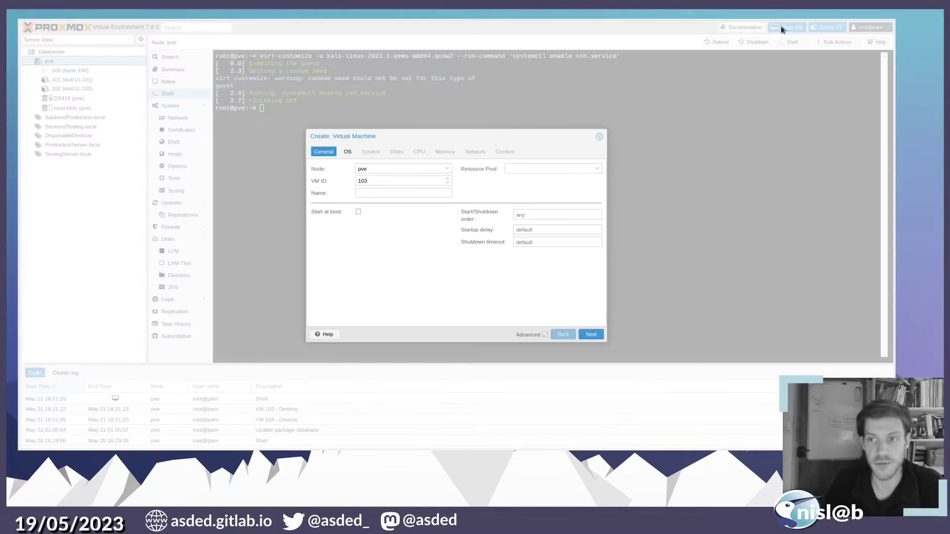
click(401, 193)
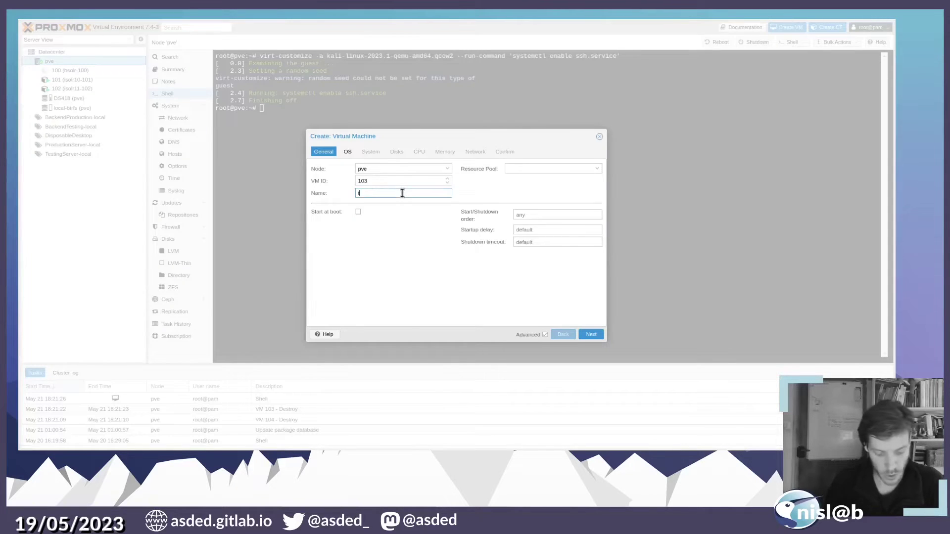
text(tea)
key(BackSpace)
text(mpla)
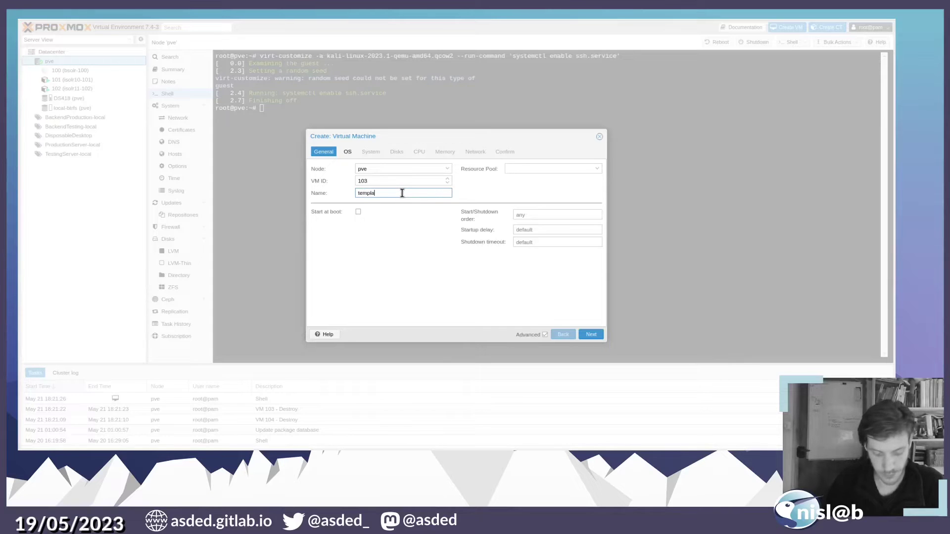
text(te-kali)
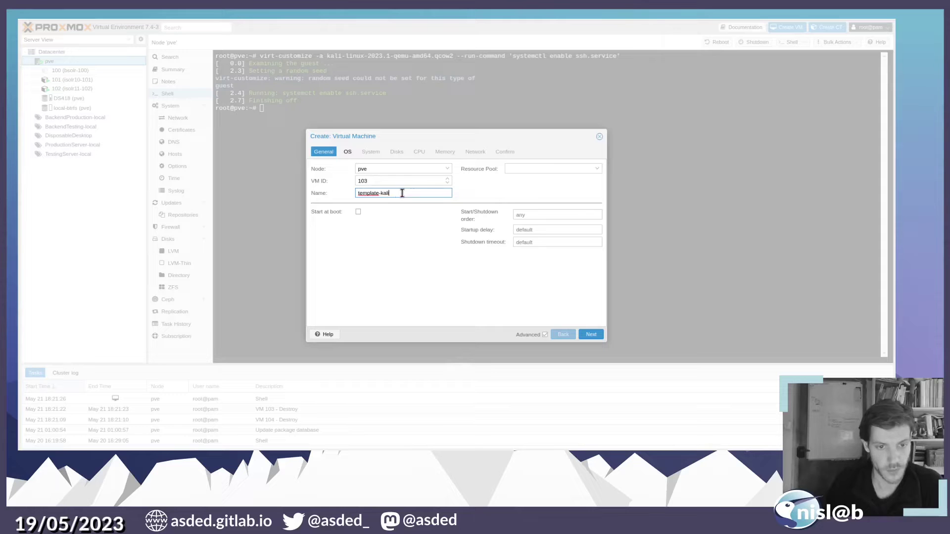
click(553, 167)
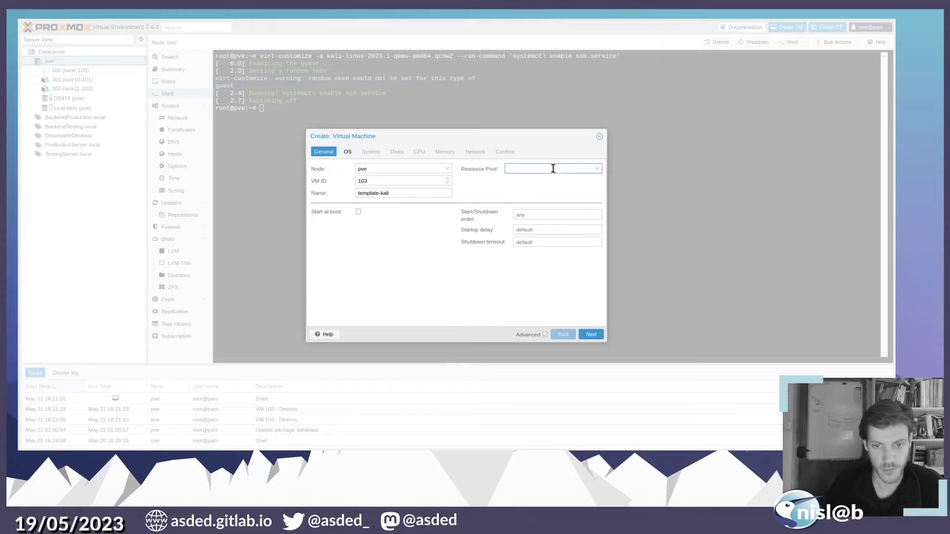
click(546, 237)
click(594, 338)
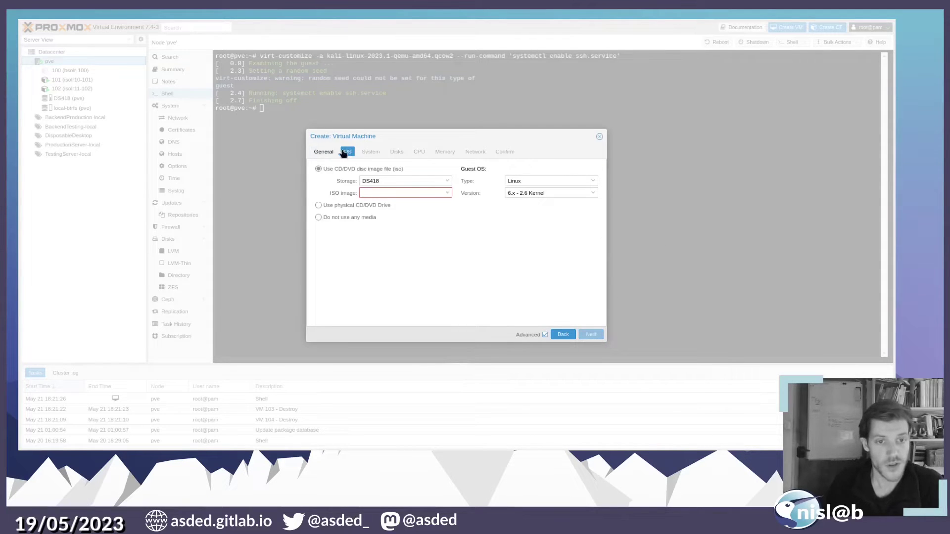
- Choose no installation media, enable the QEMU agent, and remove the default scsi0 disk
click(348, 217)
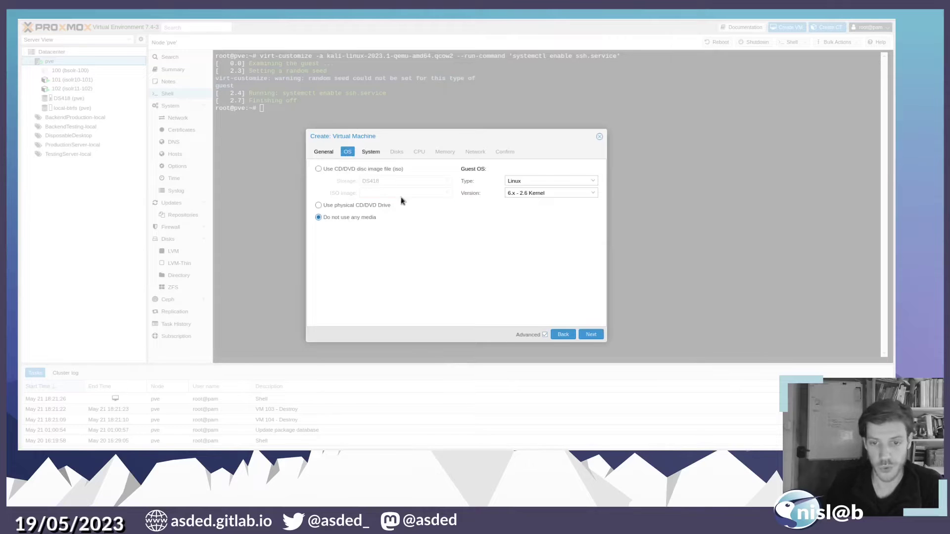
click(591, 335)
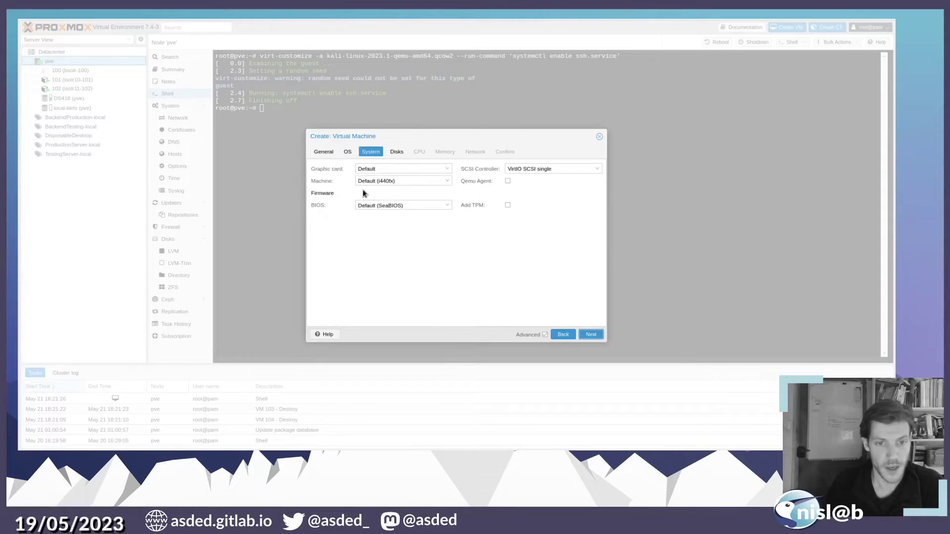
click(508, 181)
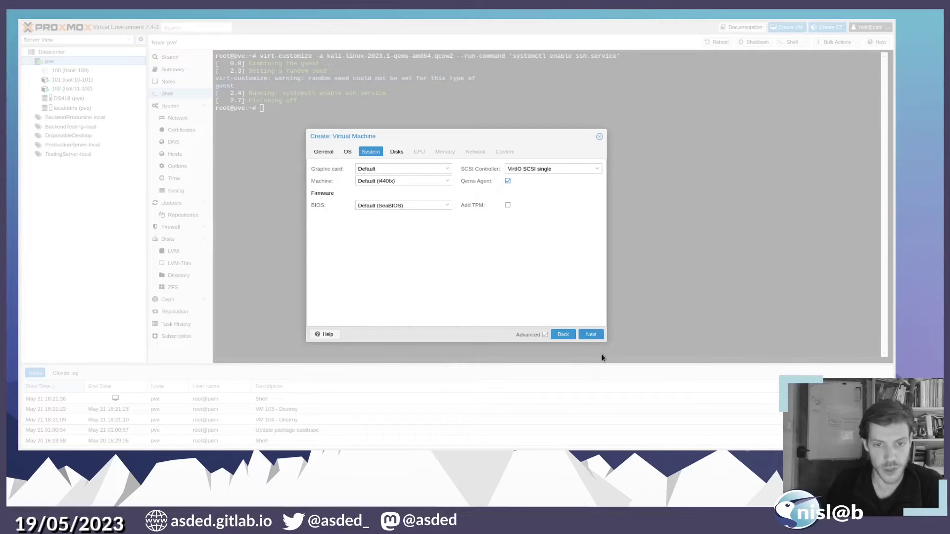
click(592, 335)
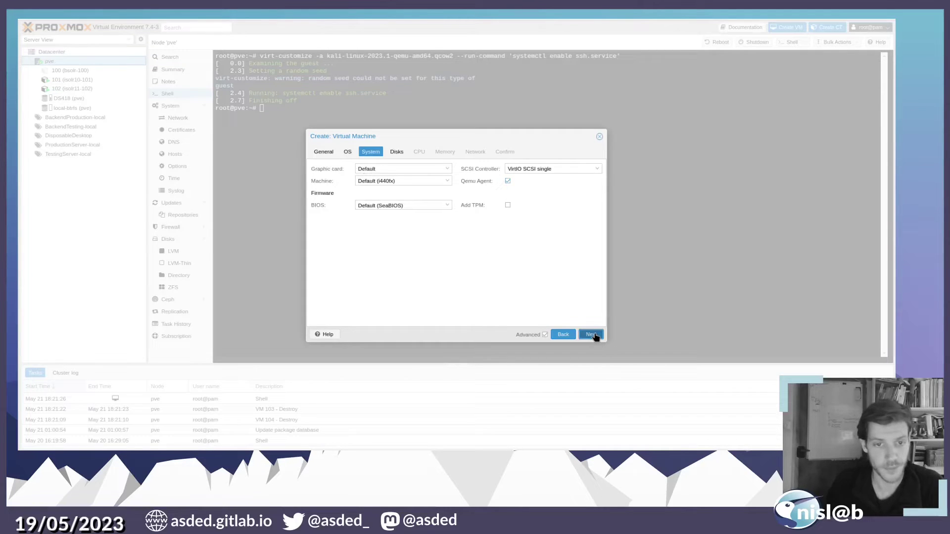
click(359, 170)
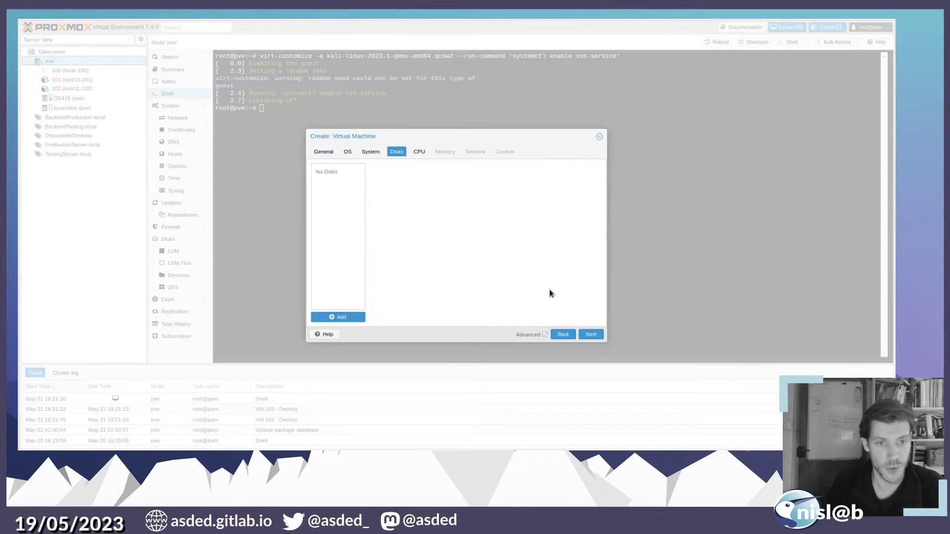
- Give the VM 4 host-type CPU cores, keep default memory and network, and finish creation
click(591, 335)
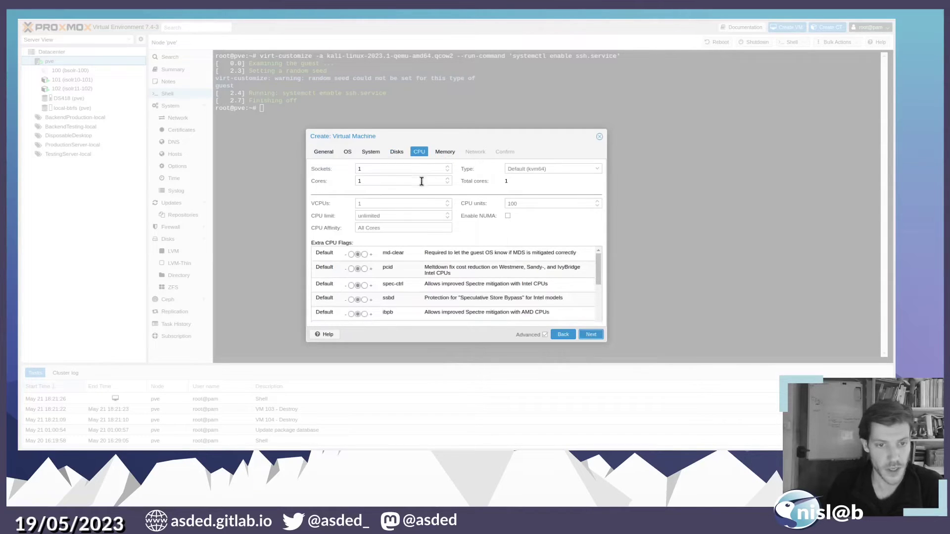
click(447, 178)
click(447, 179)
click(447, 179)
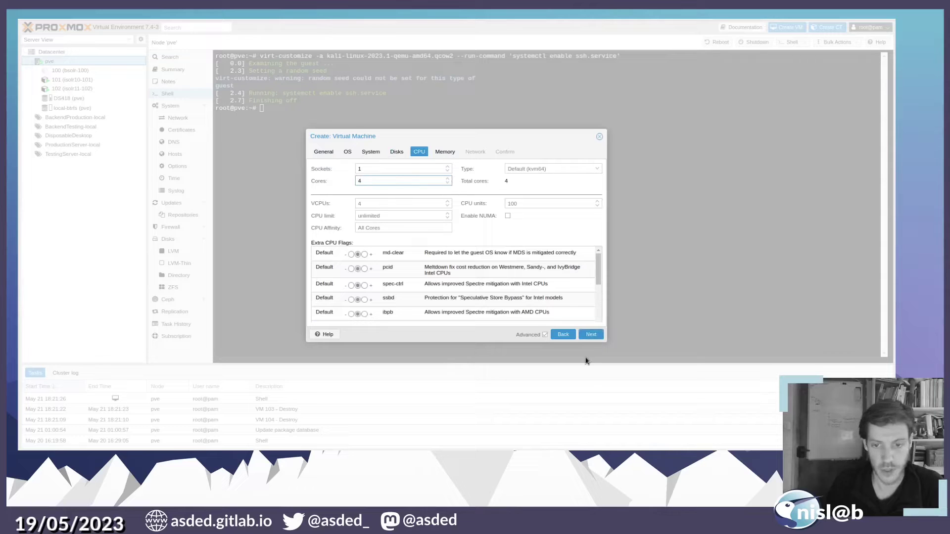
click(596, 334)
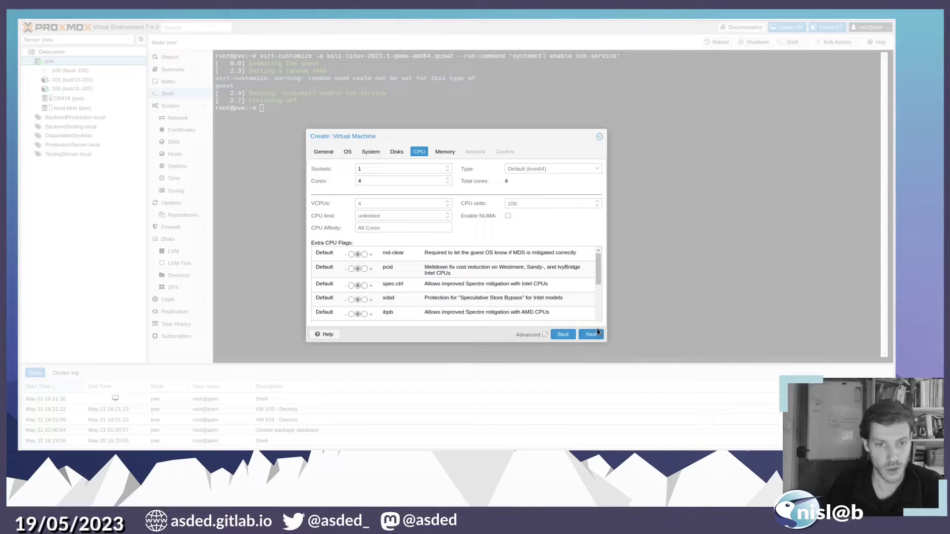
click(521, 168)
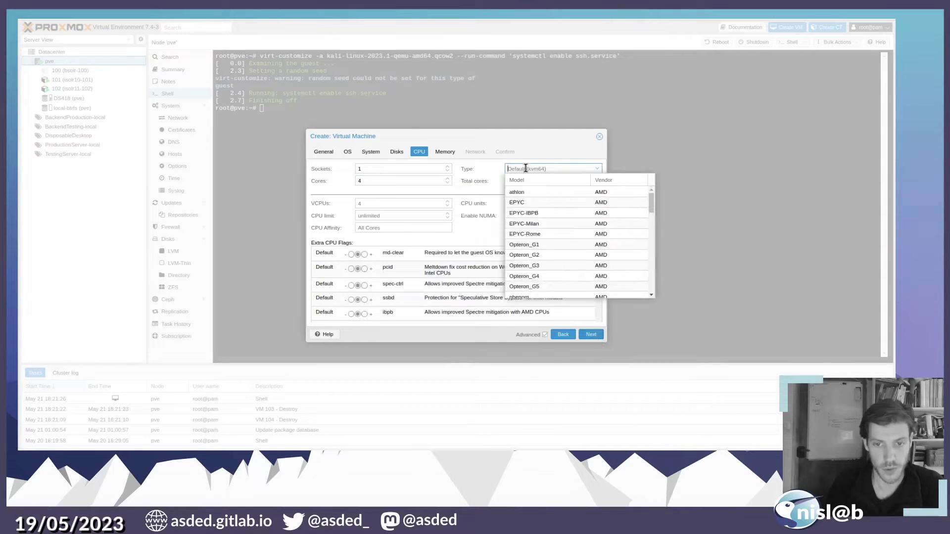
text(host)
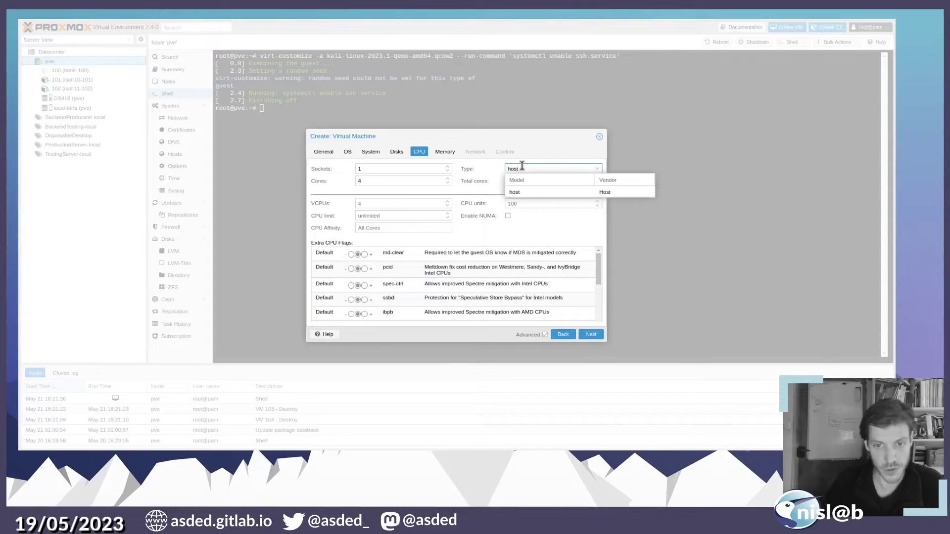
click(530, 193)
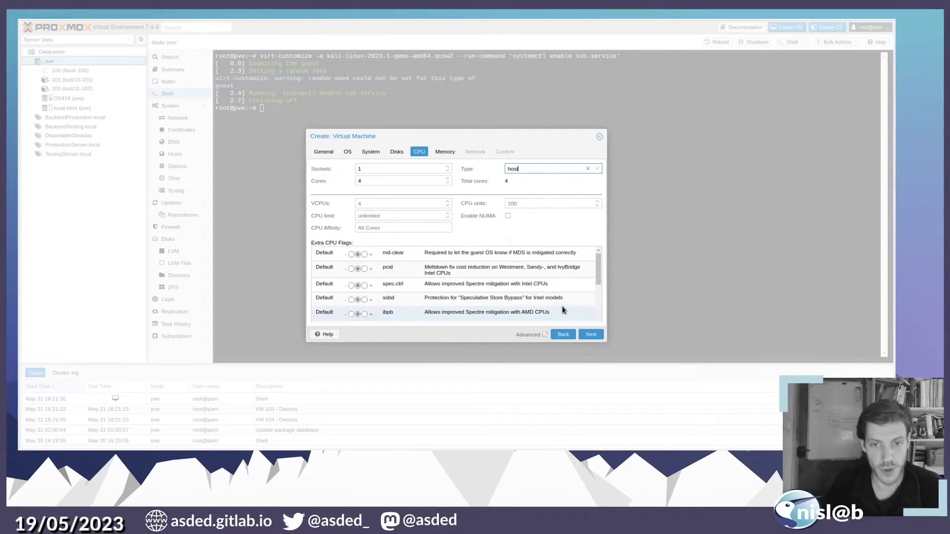
click(592, 335)
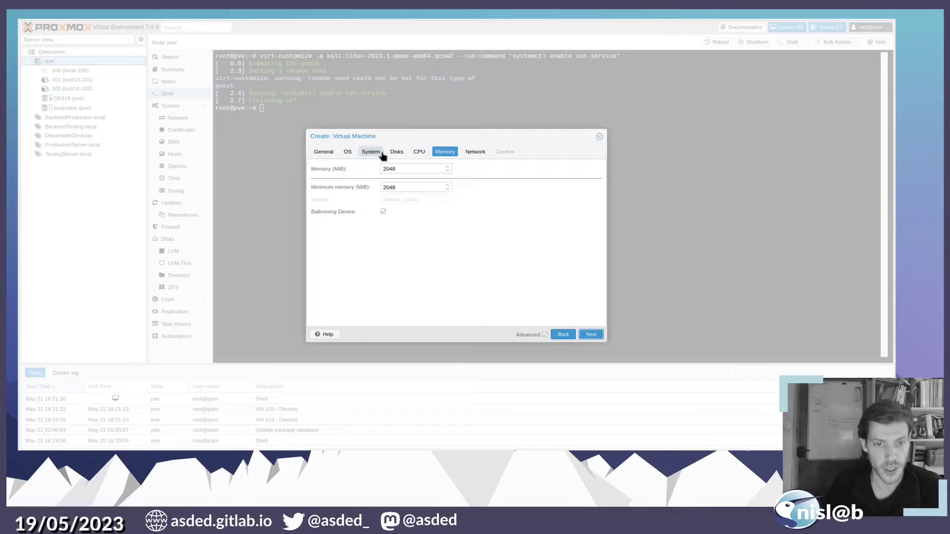
click(592, 334)
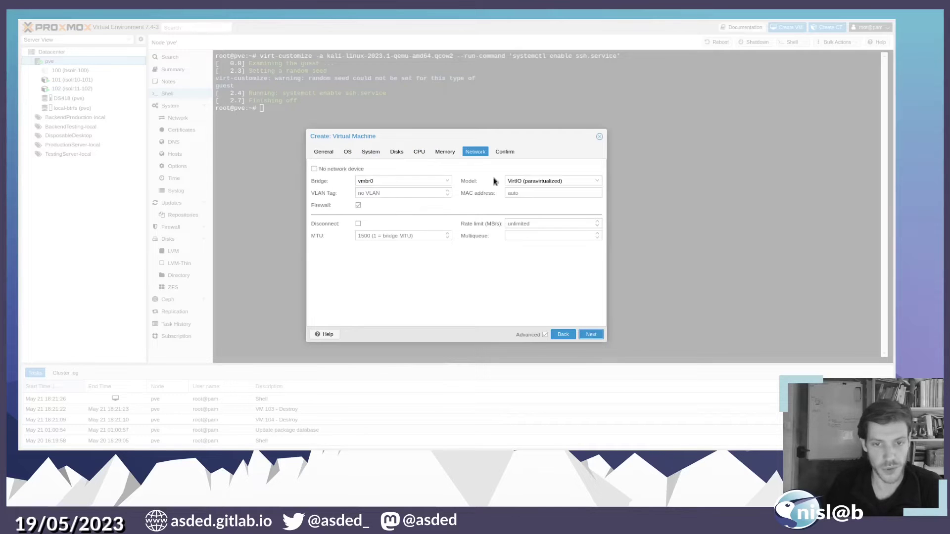
click(598, 337)
click(600, 336)
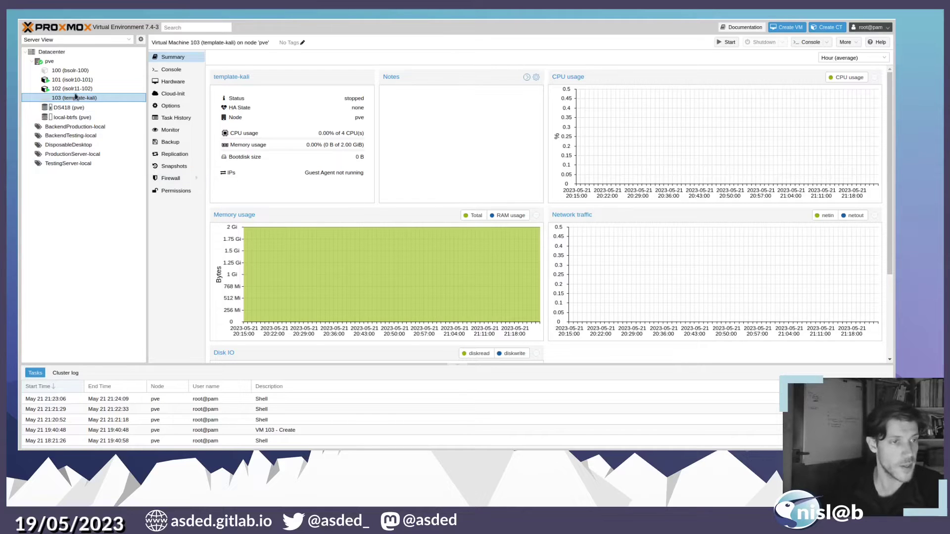
- Import kali-linux-2023.1-qemu-amd64.qcow2 into VM 103 on local-btrfs with qm importdisk --format qcow2
click(76, 62)
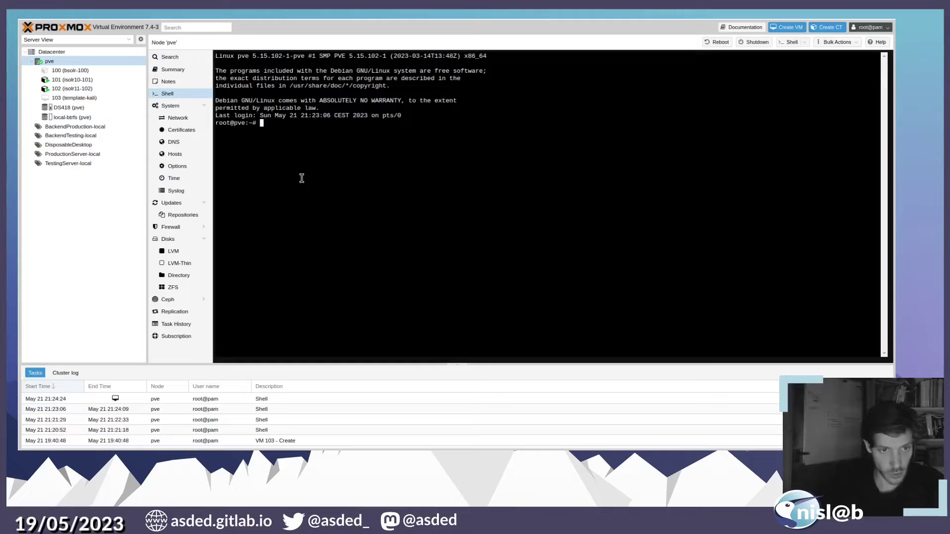
text(qm i)
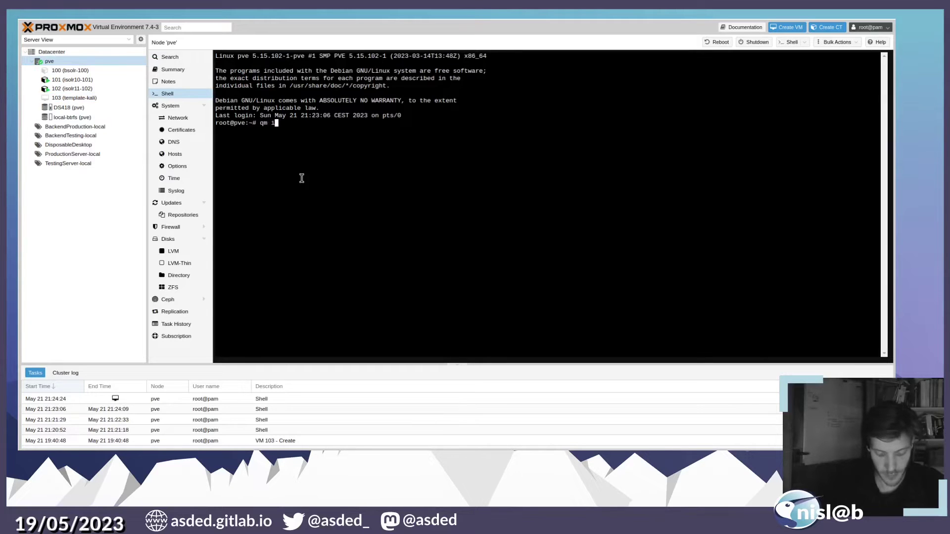
text(mportdisk )
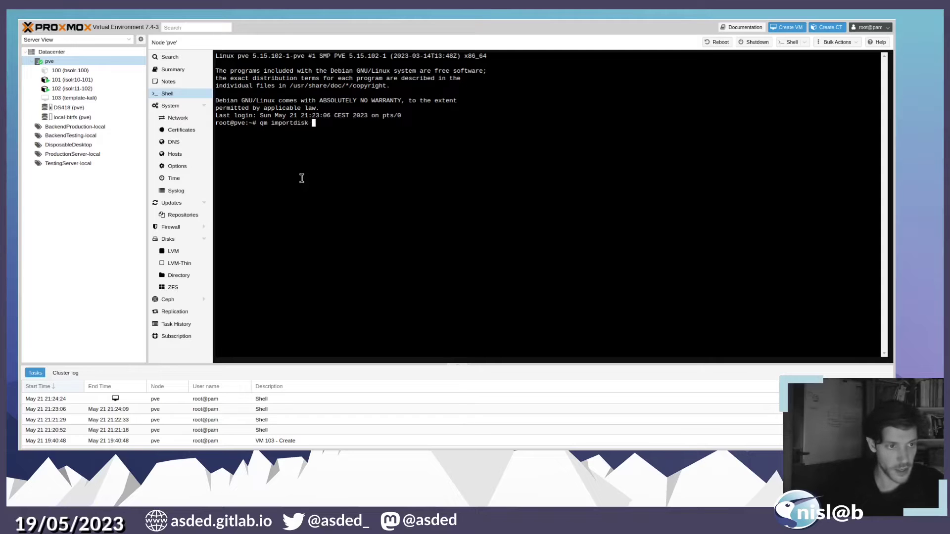
text(103)
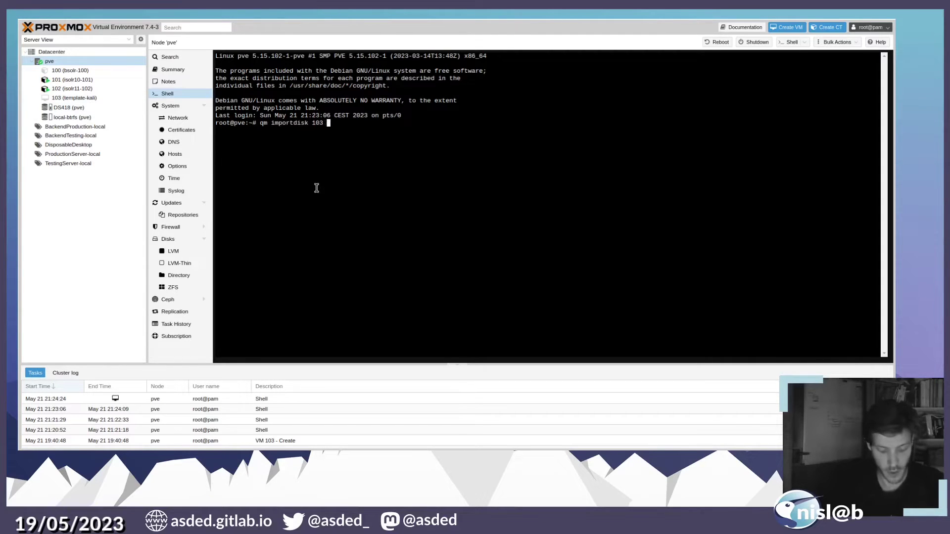
text(kali-linux-2023.1-qemu-amd64.qcow2)
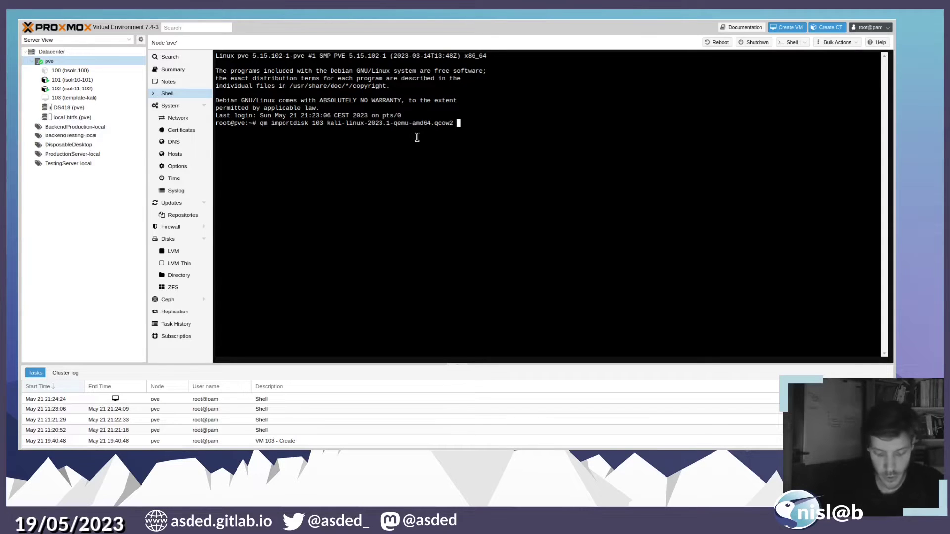
text(local-b)
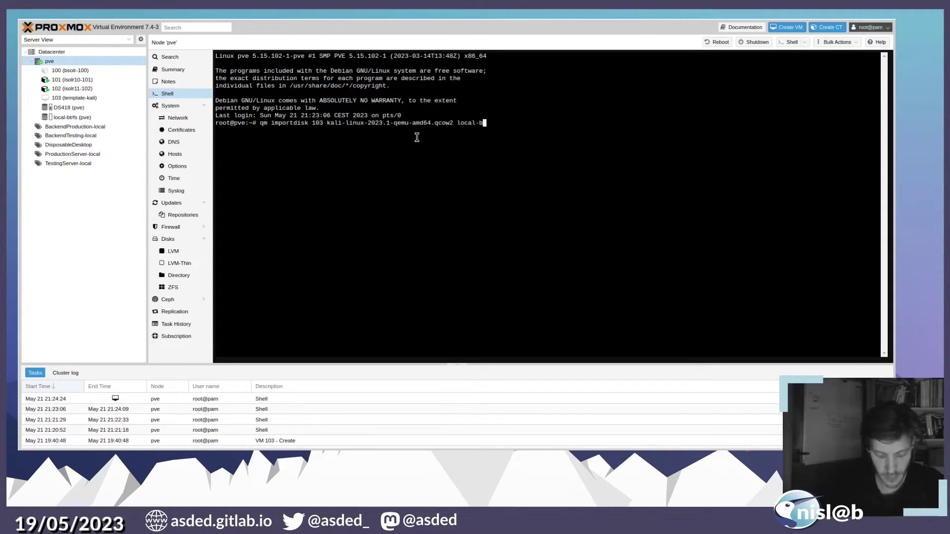
text(trfs )
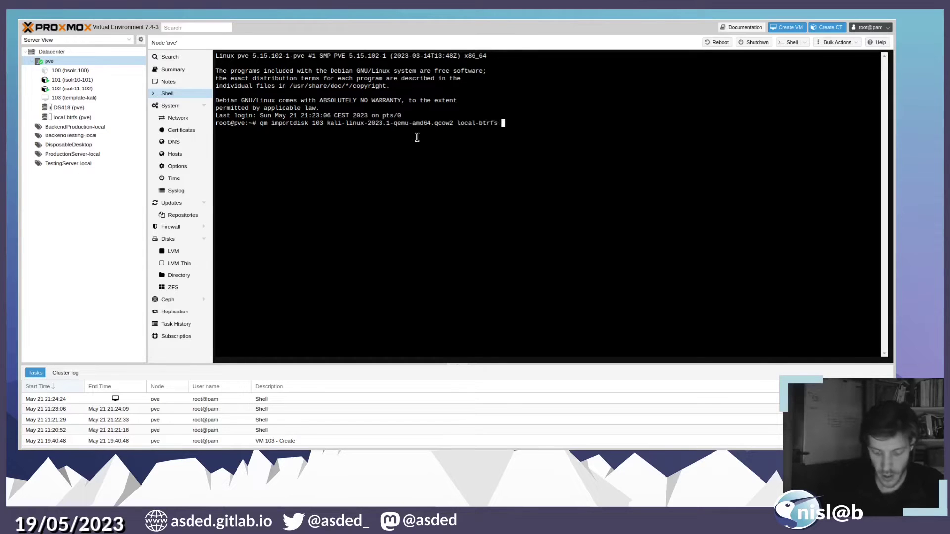
text(--formet)
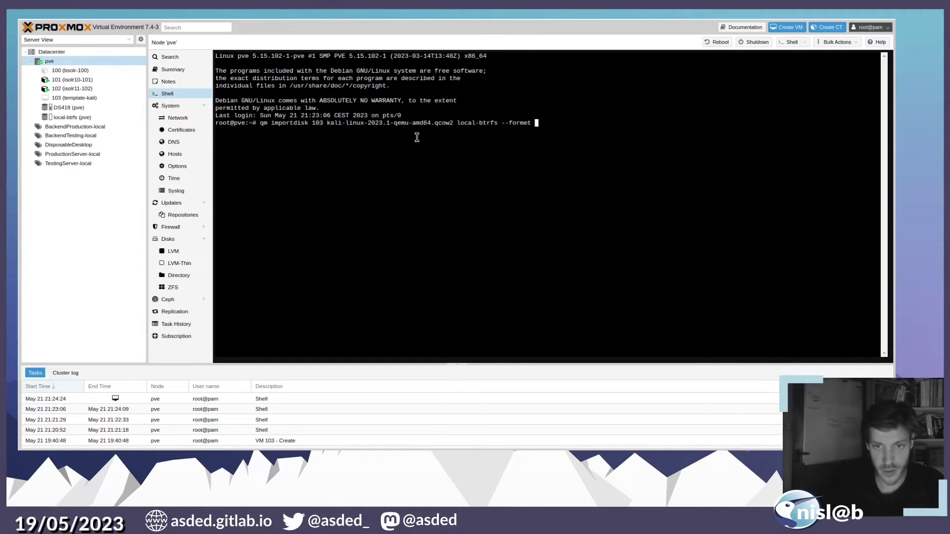
key(BackSpace)
key(BackSpace)
key(BackSpace)
text(at )
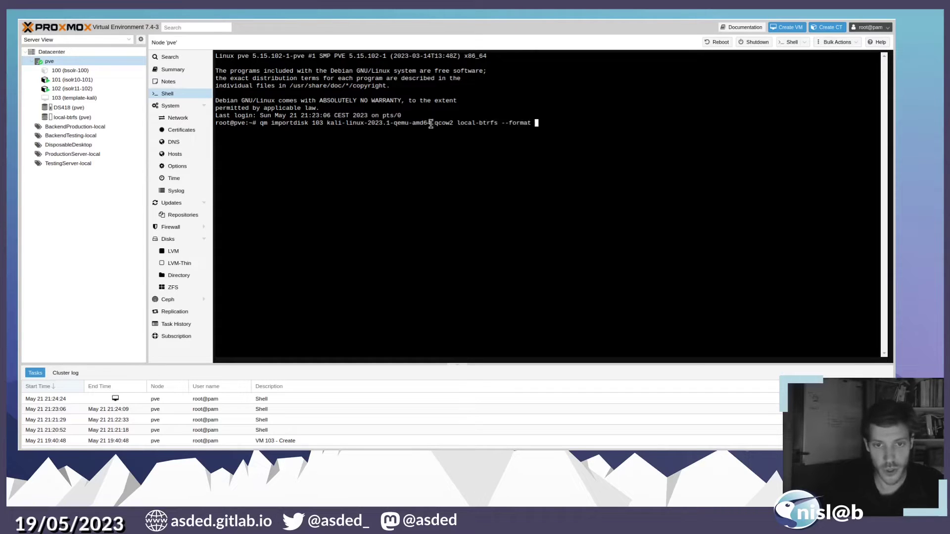
text(qcow2)
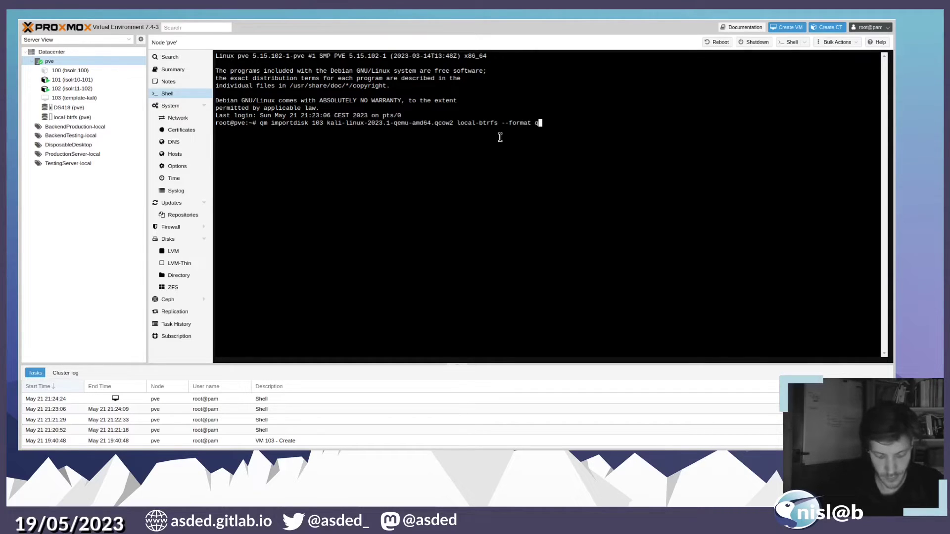
key(Return)
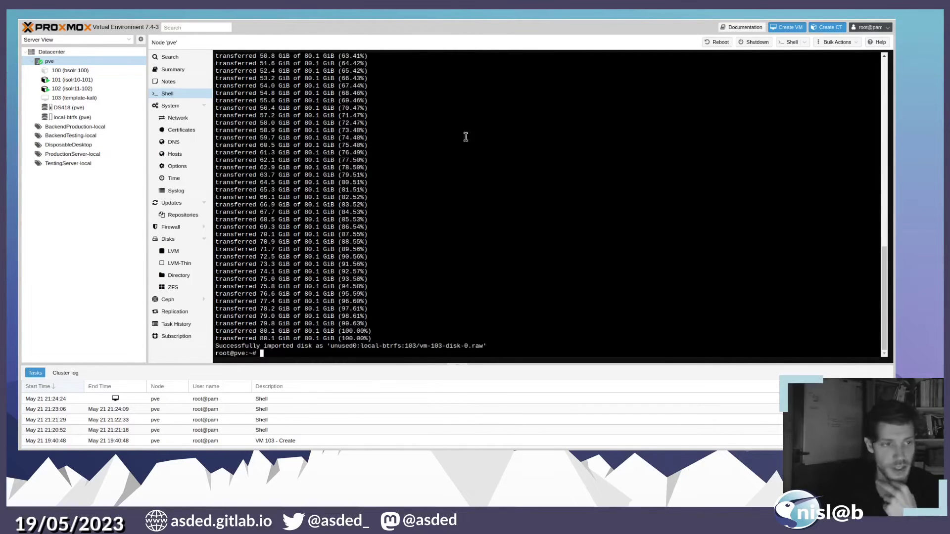
- Attach VM 103's imported Unused Disk 0 as hard disk scsi0 from the Hardware list
click(121, 99)
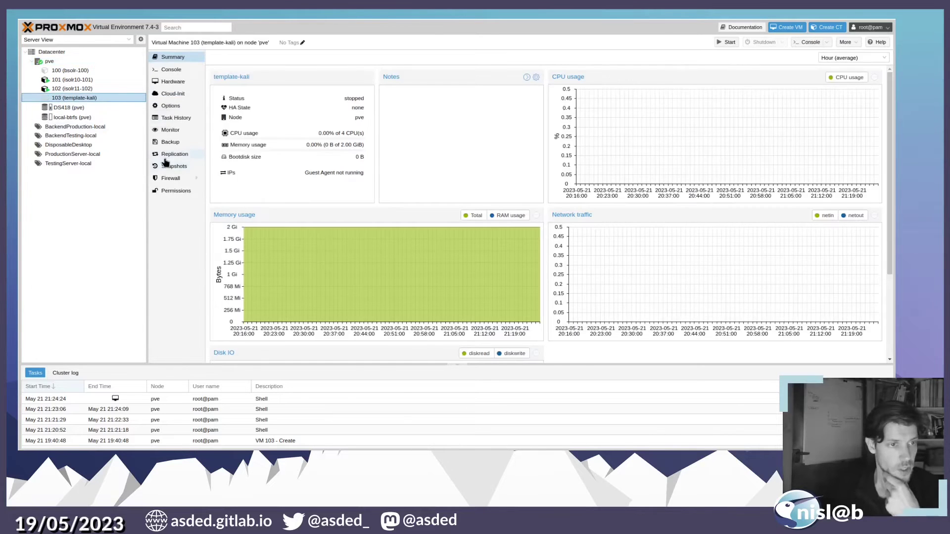
click(187, 82)
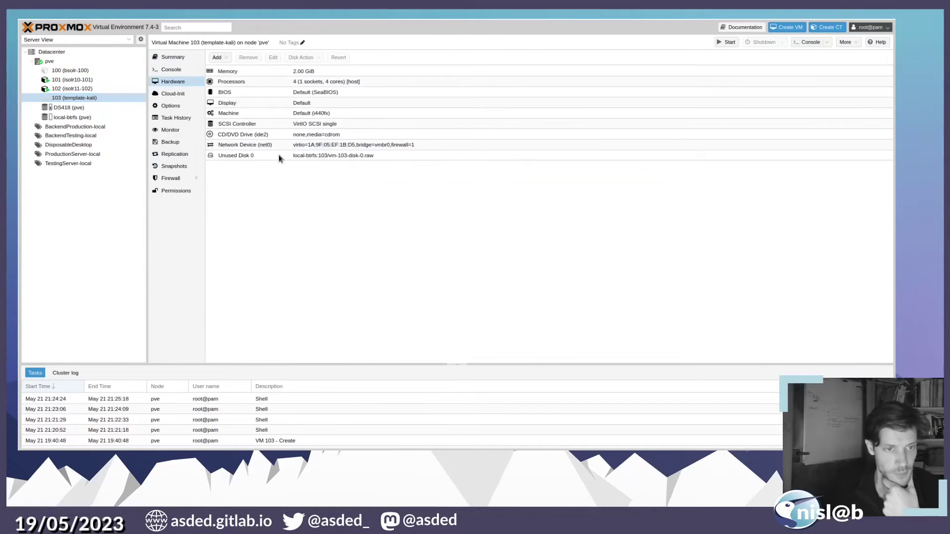
click(371, 156)
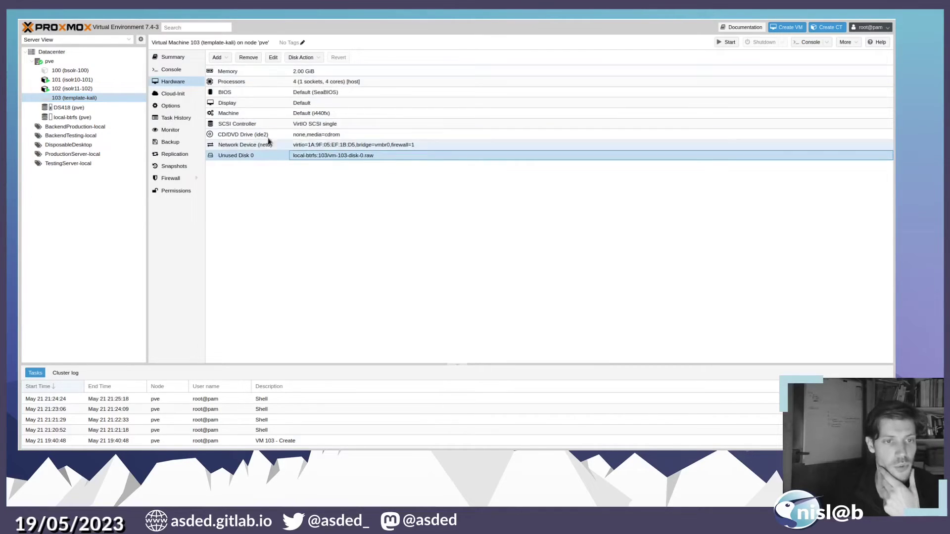
click(273, 57)
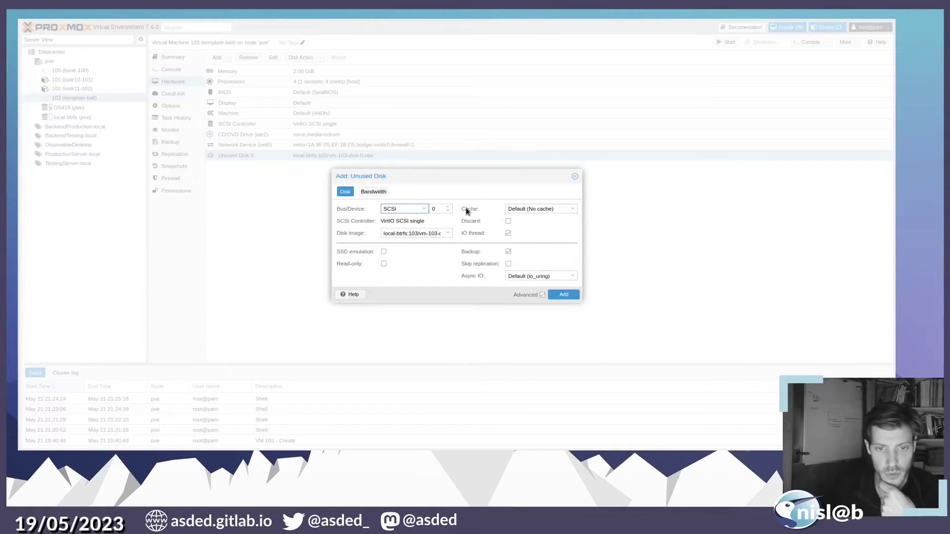
click(565, 296)
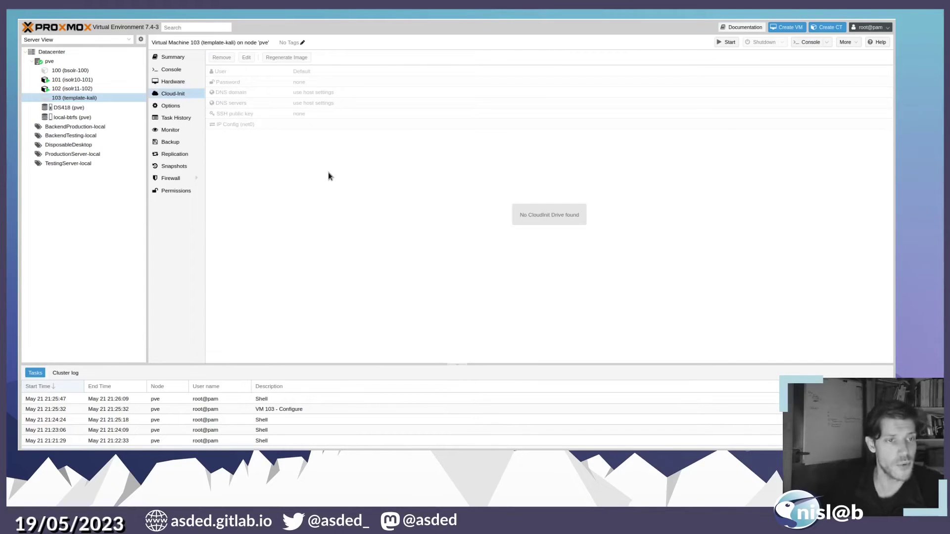
- Add a CloudInit Drive to VM 103 with local-btrfs as its storage
click(194, 81)
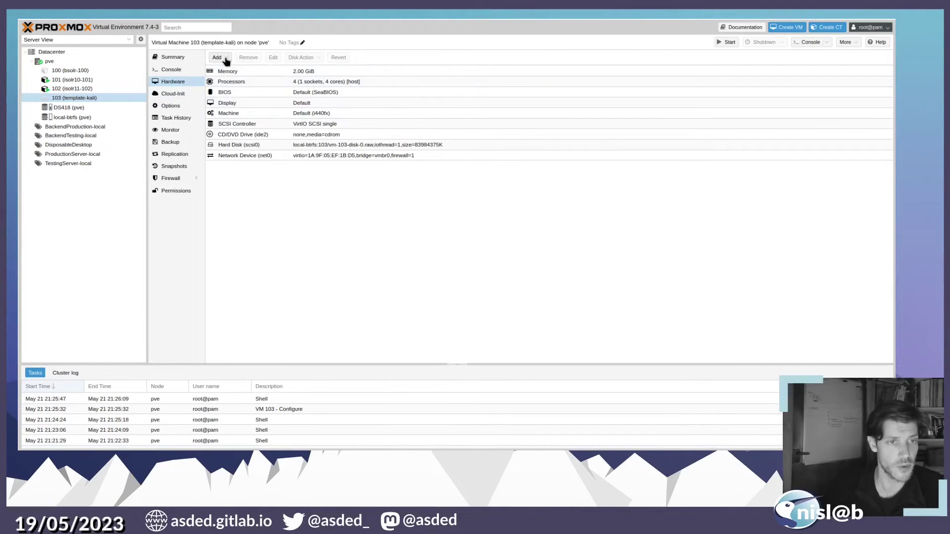
click(226, 59)
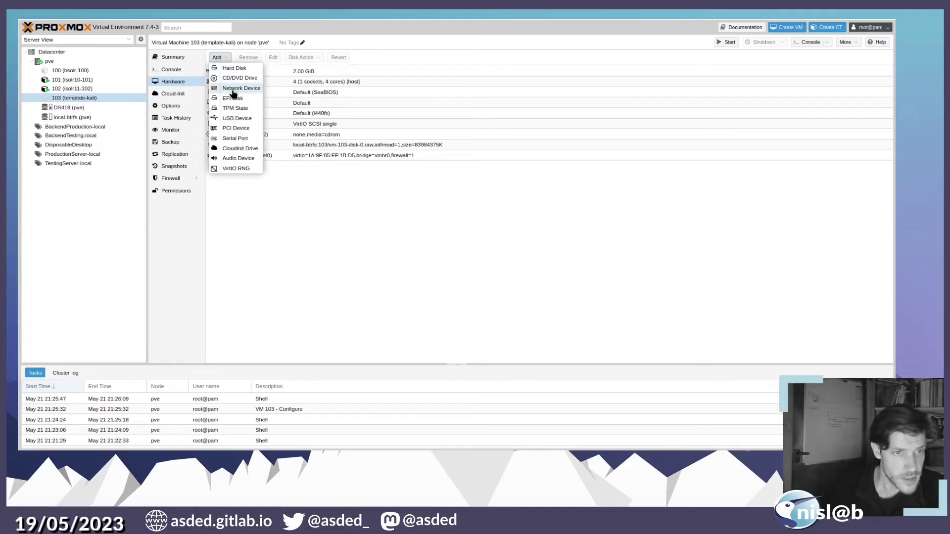
click(242, 149)
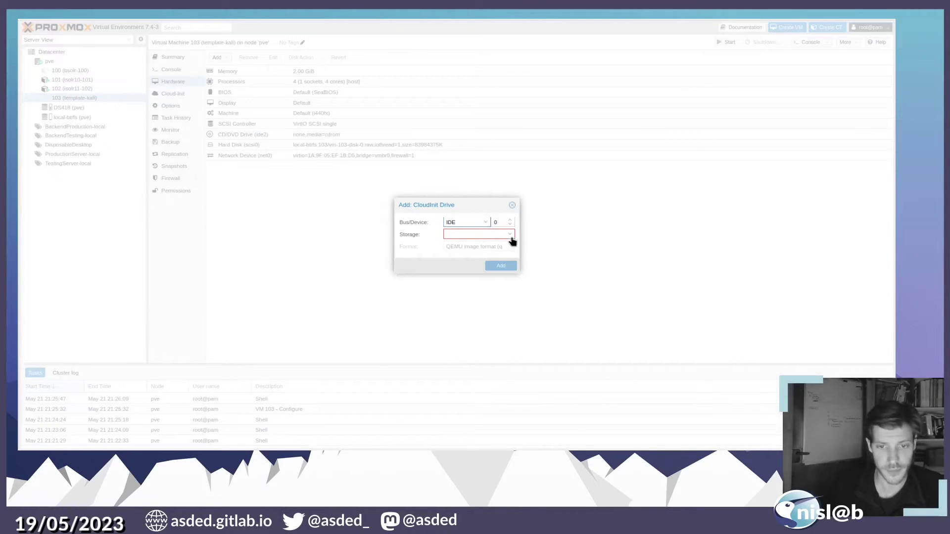
click(509, 236)
click(489, 257)
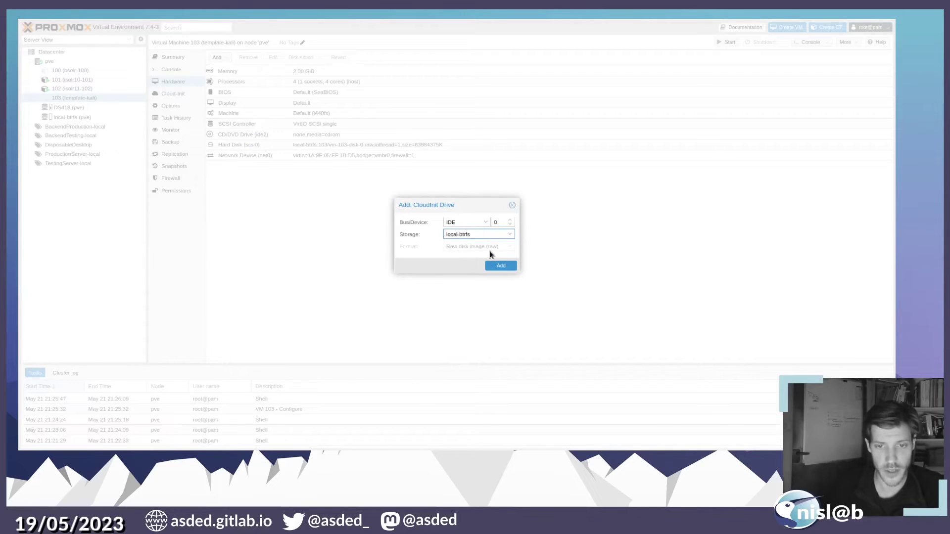
click(500, 265)
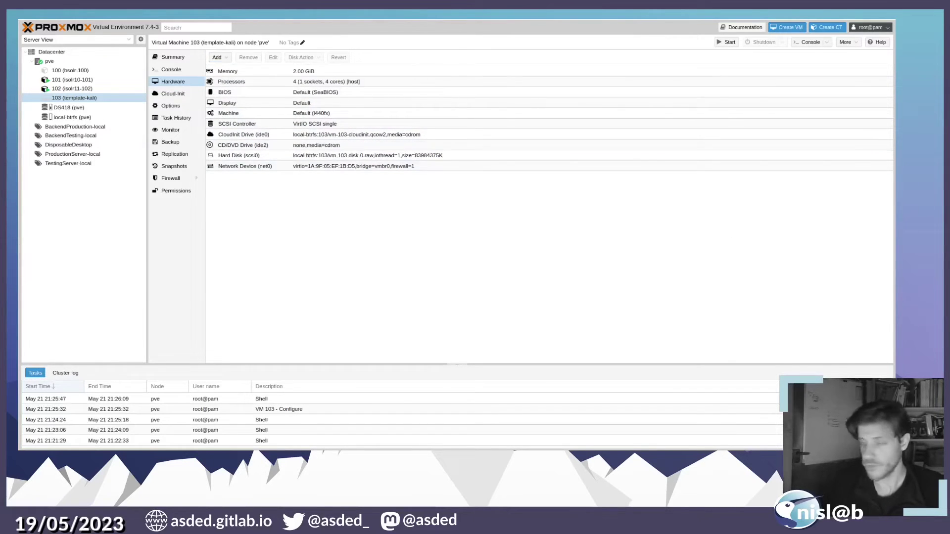
- Move scsi0 to the top of VM 103's boot order, ahead of ide2 and net0, and enable it
click(173, 106)
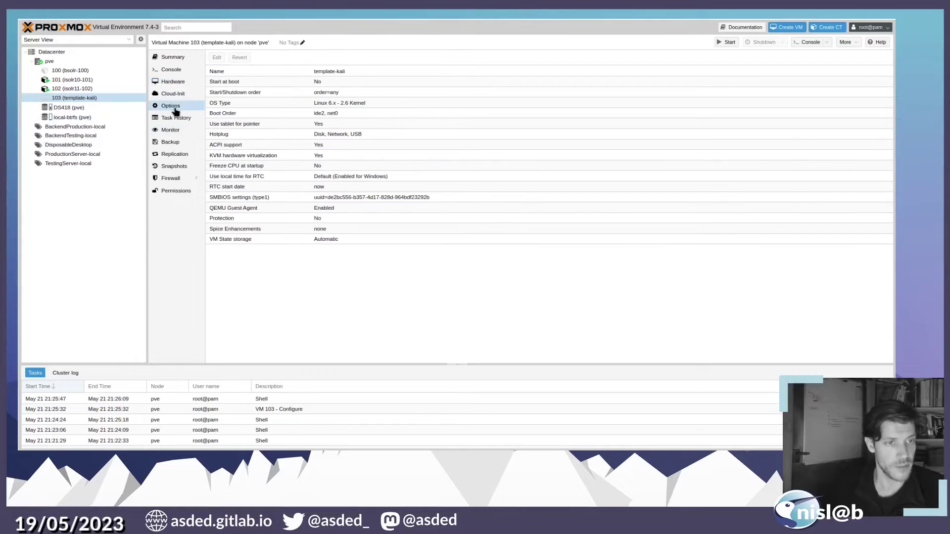
click(259, 115)
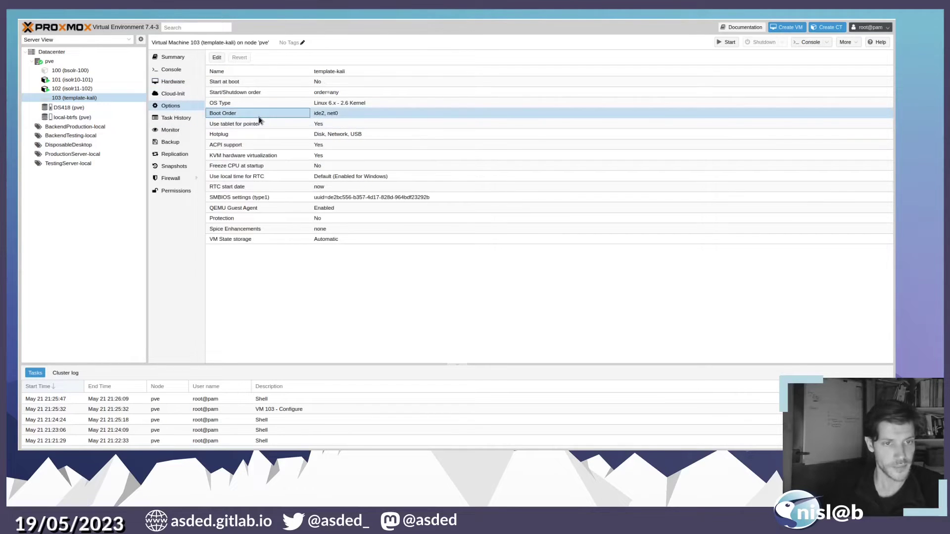
click(216, 58)
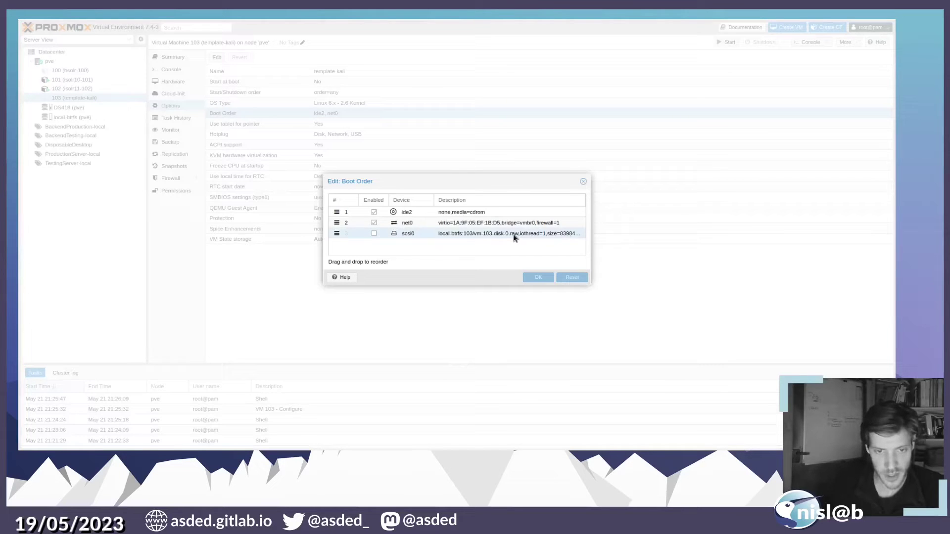
click(337, 233)
drag(338, 233, 339, 211)
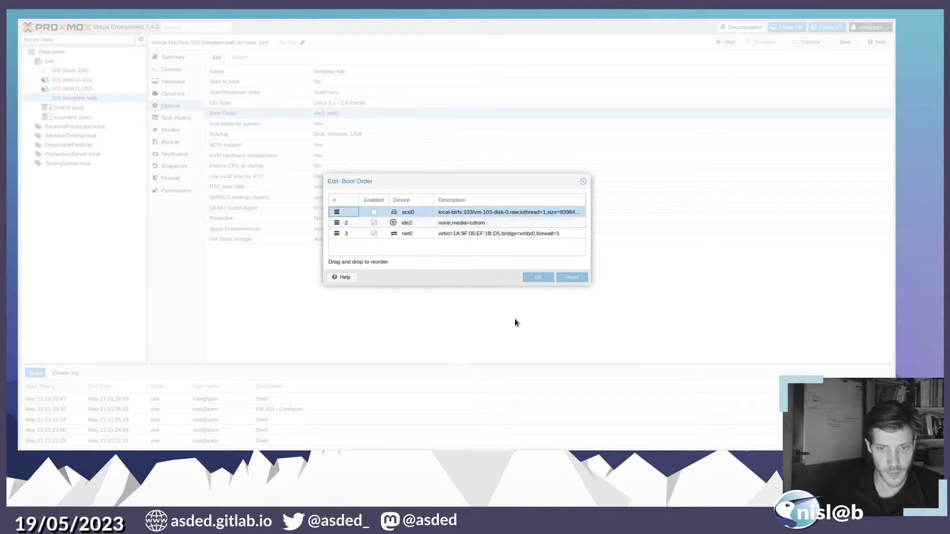
click(373, 213)
click(538, 277)
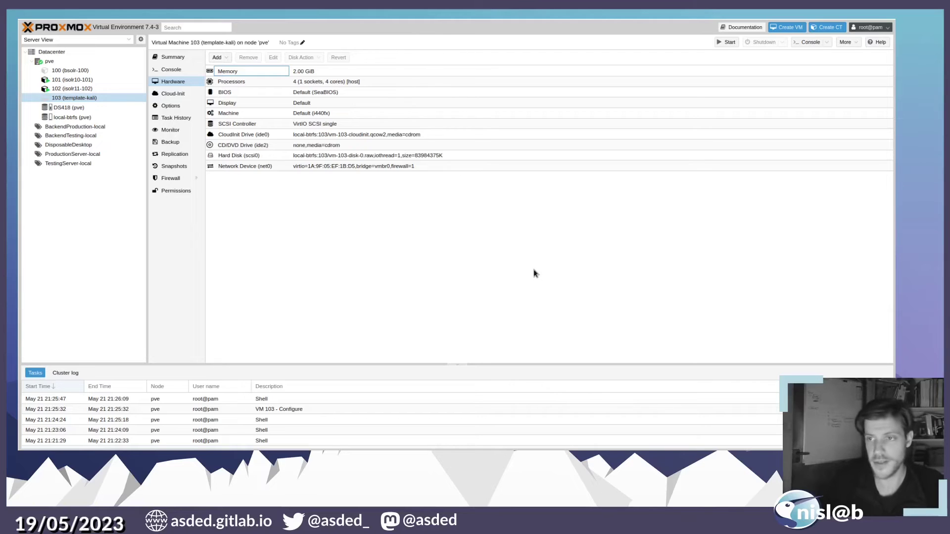
- Convert VM 103 template-kali into a template, confirming the conversion
click(857, 44)
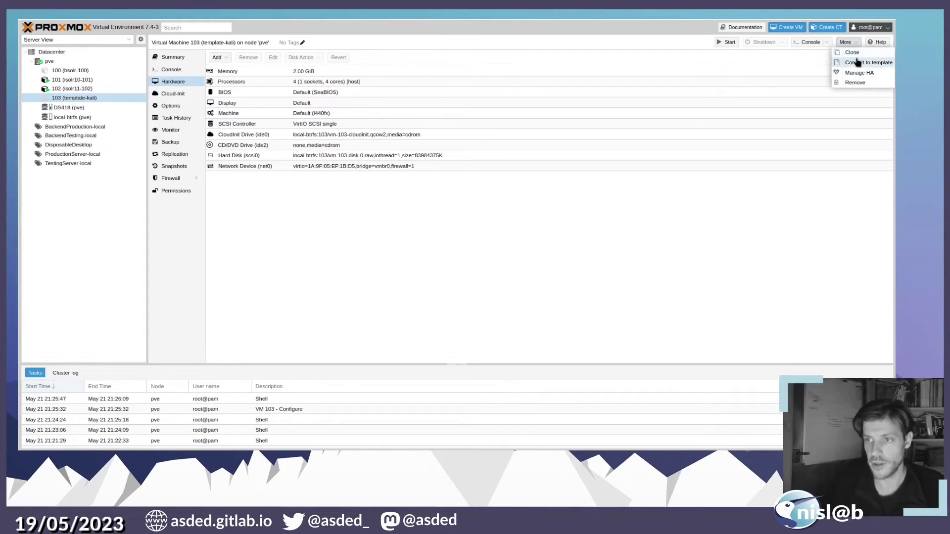
click(857, 62)
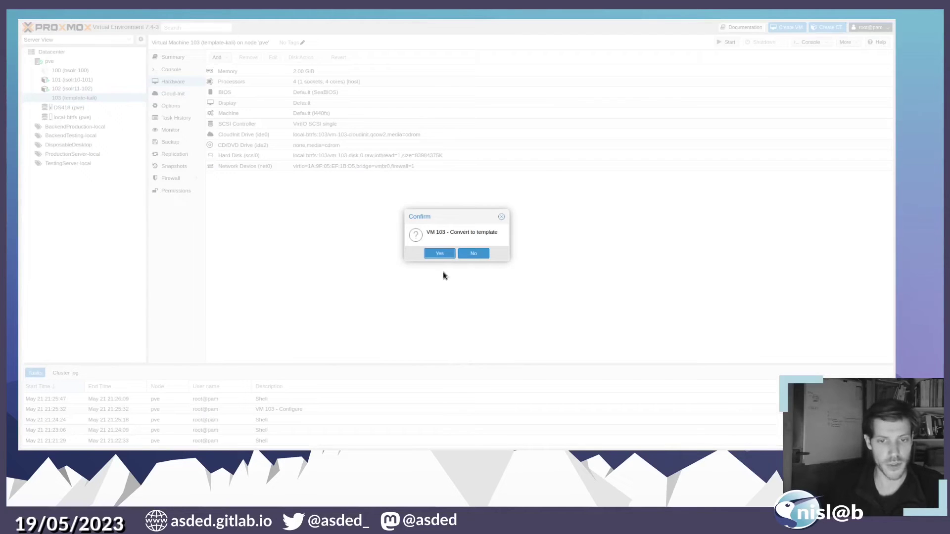
click(440, 254)
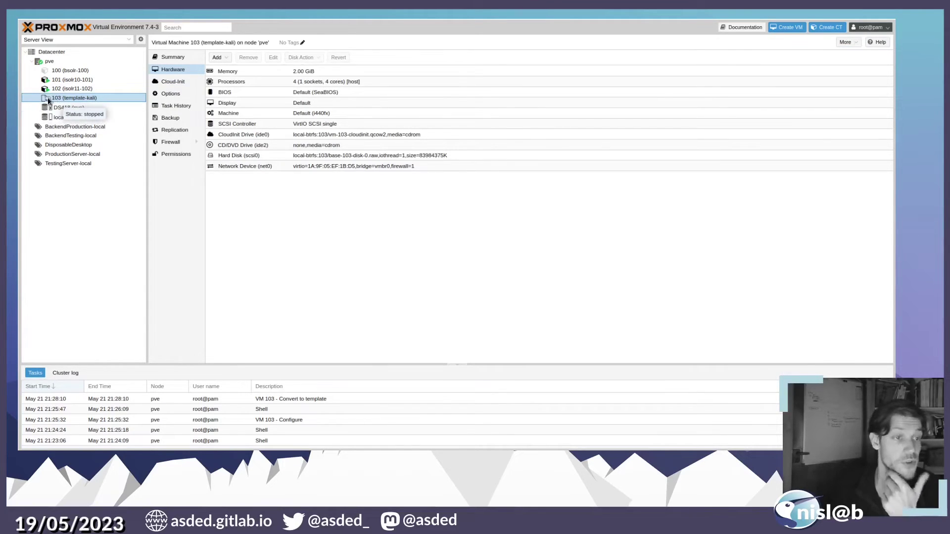
- Set the template's cloud-init user to qemuser
click(178, 58)
click(178, 83)
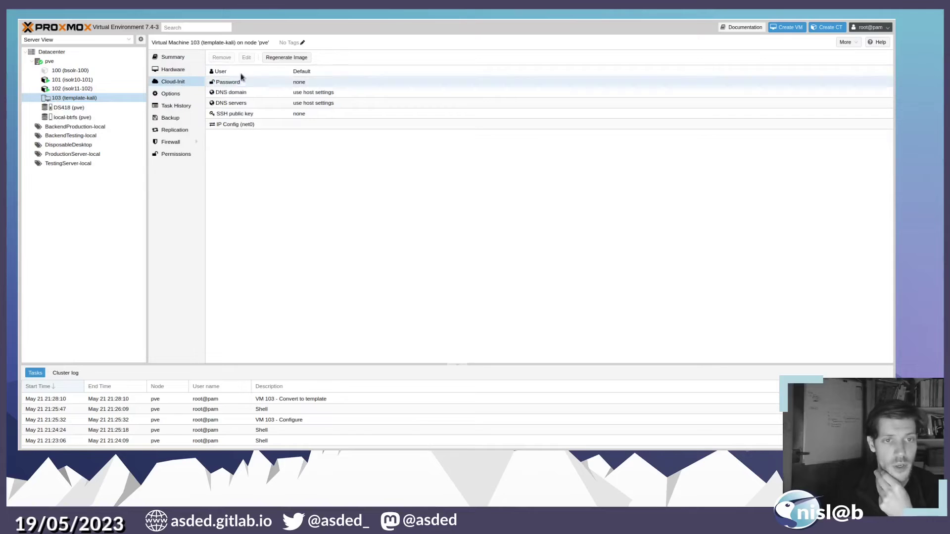
click(316, 72)
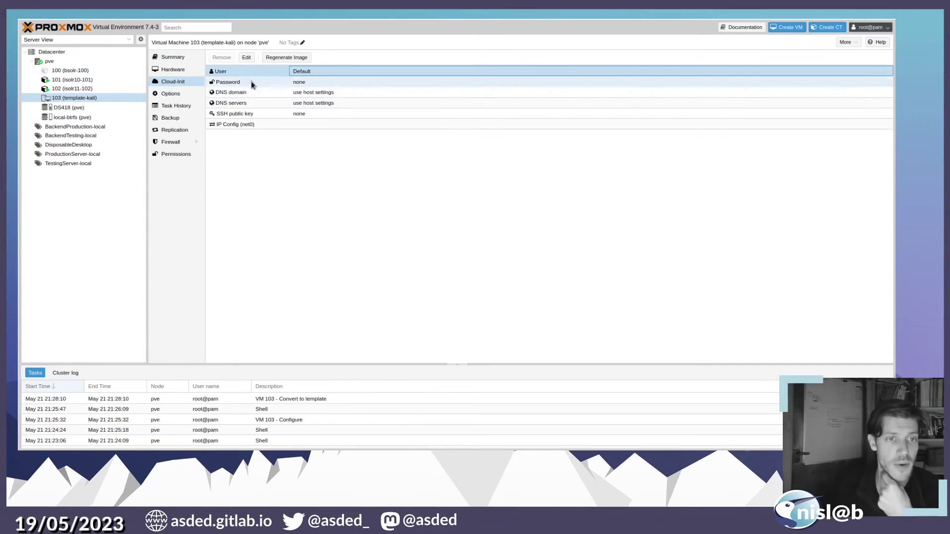
double_click(329, 73)
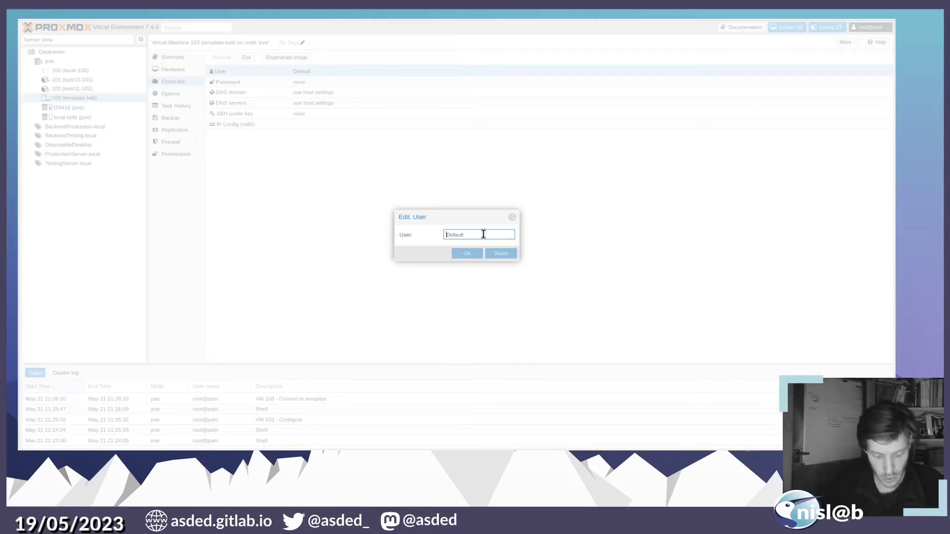
text(qem)
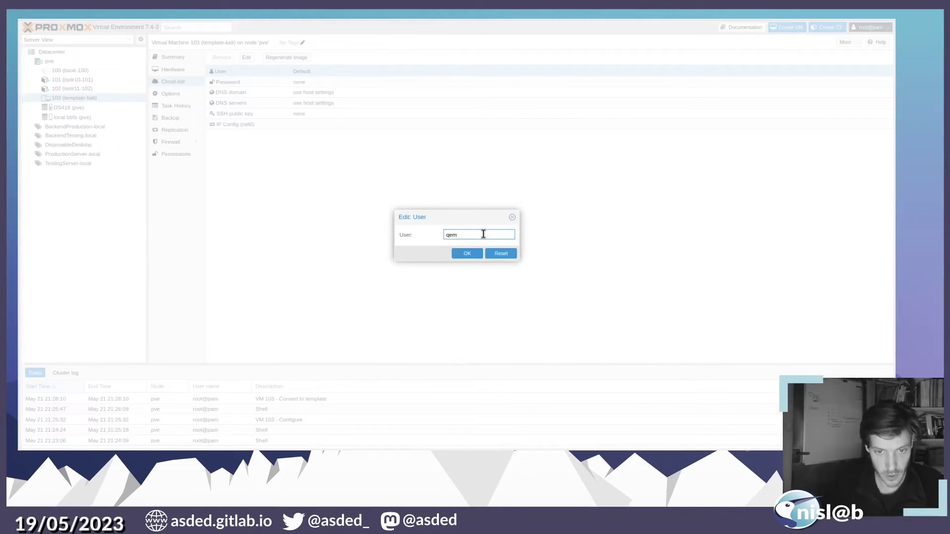
text(user)
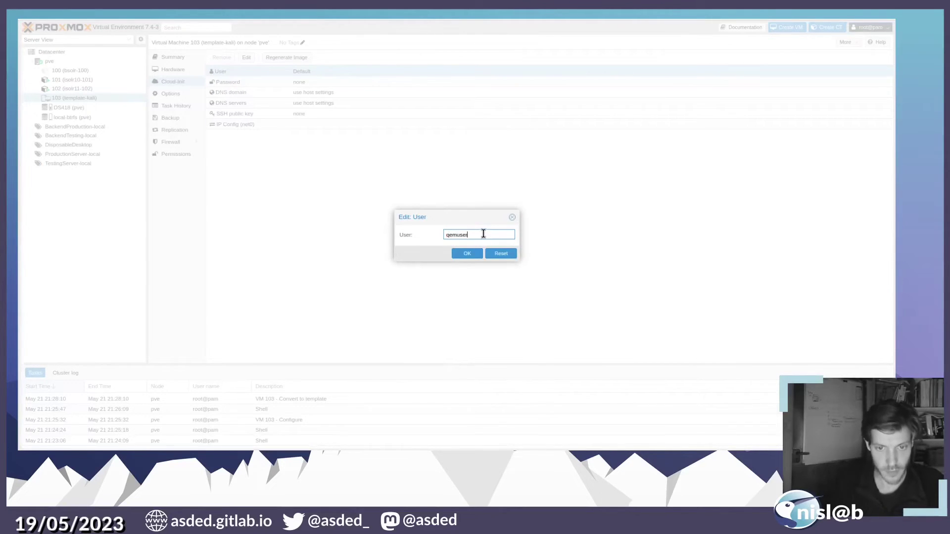
click(468, 254)
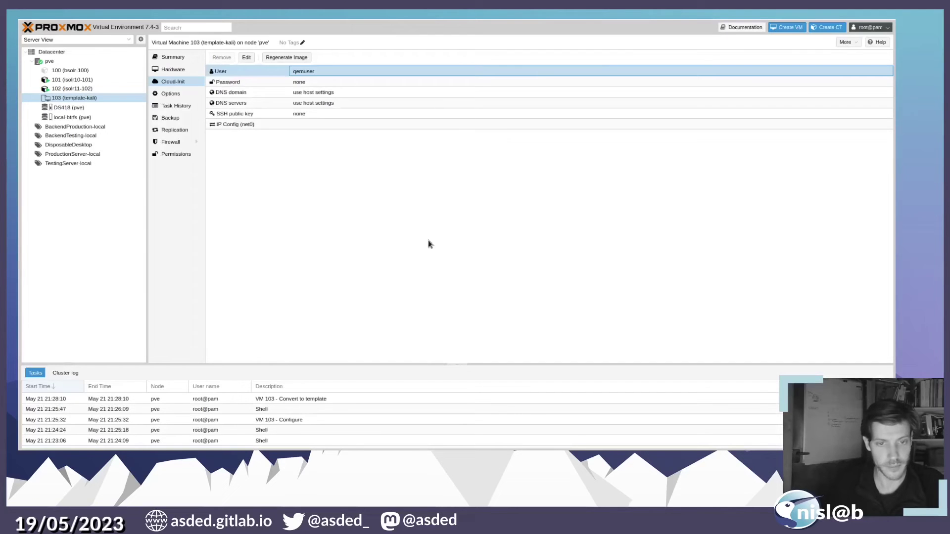
- Set a cloud-init password for the template
click(298, 81)
click(246, 57)
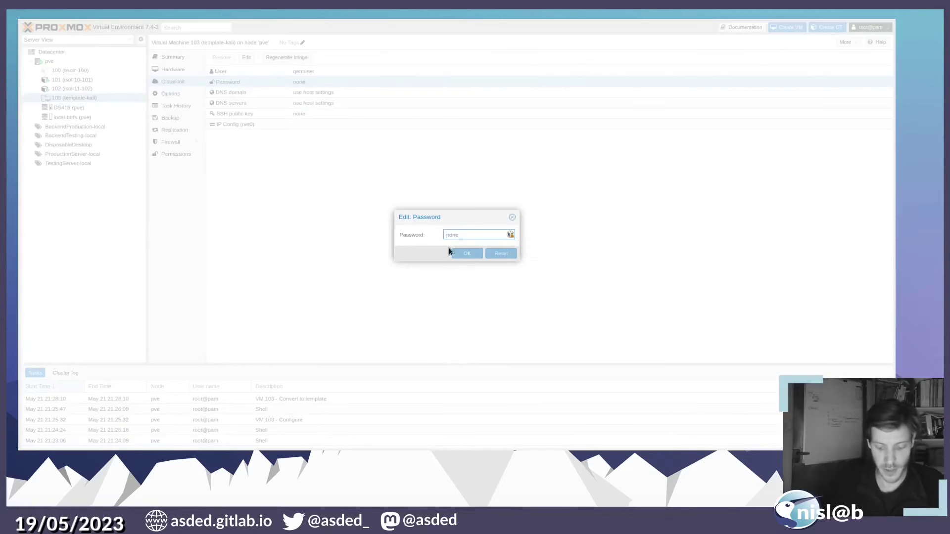
text(kali)
key(Return)
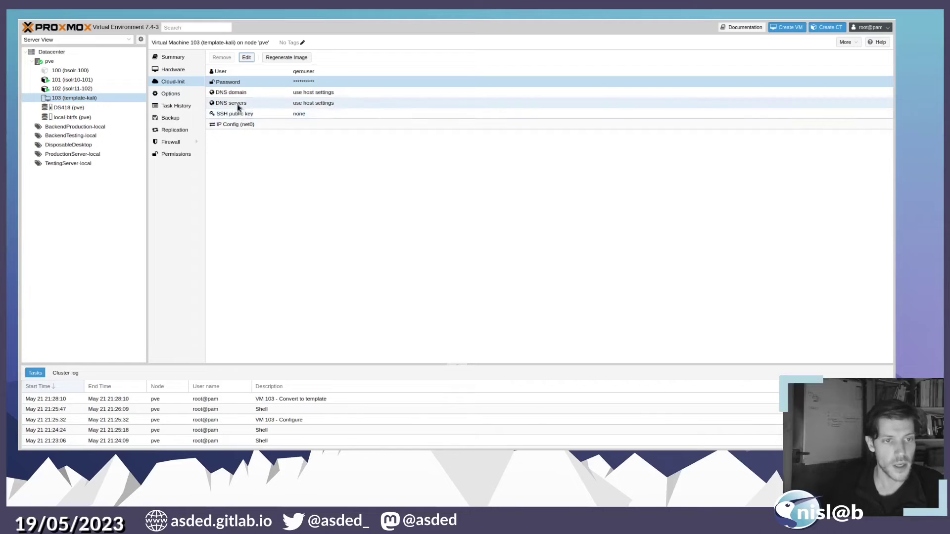
- Configure net0's cloud-init IPv4 addressing as DHCP
click(236, 125)
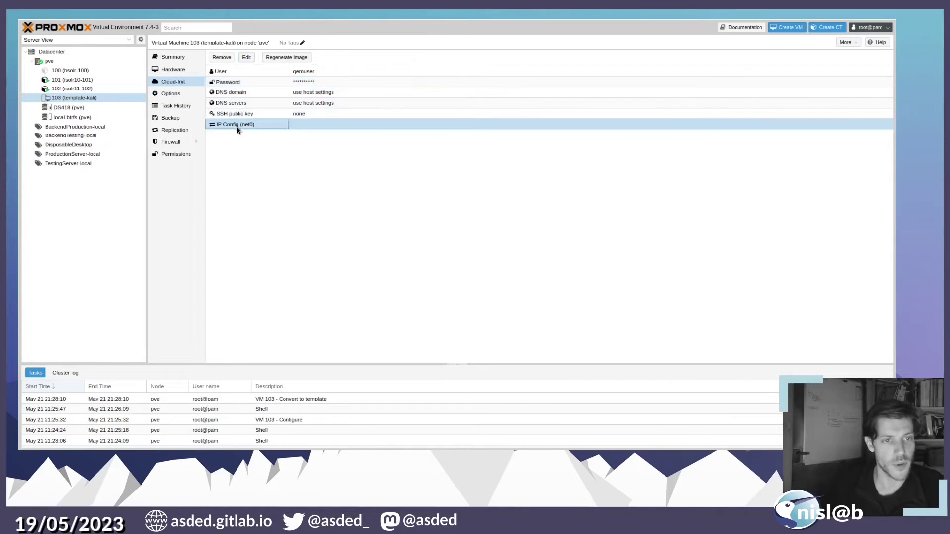
click(247, 58)
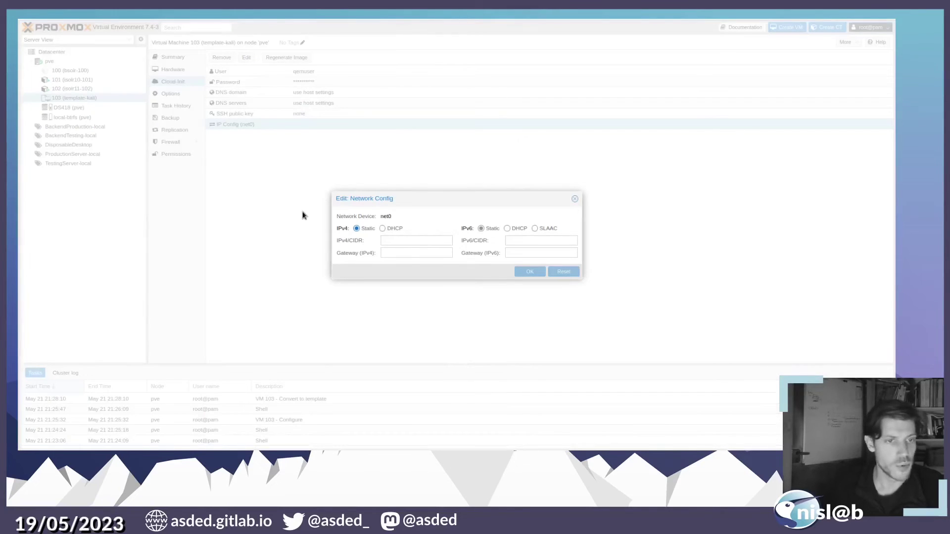
click(383, 228)
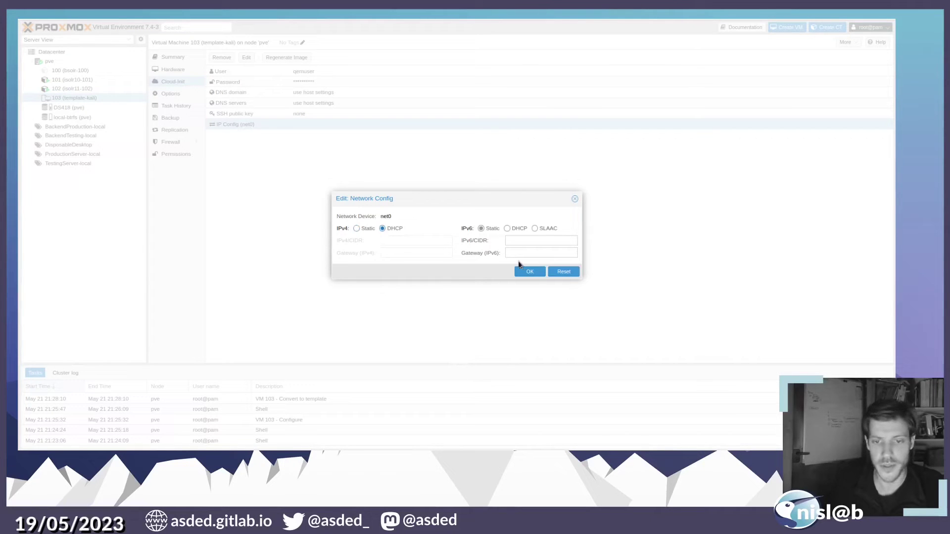
click(529, 272)
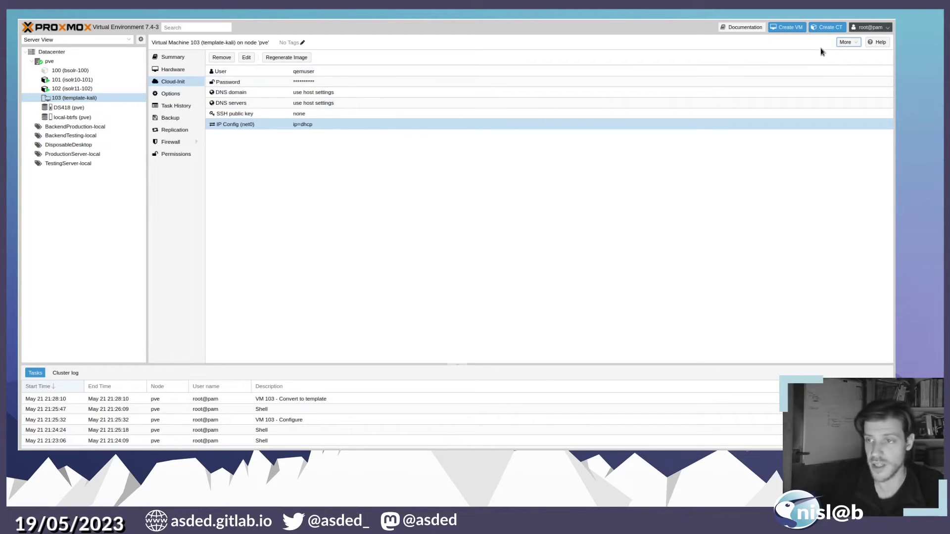
- Full-clone template 103 as kali-104 into the TestingServer-local resource pool
click(844, 42)
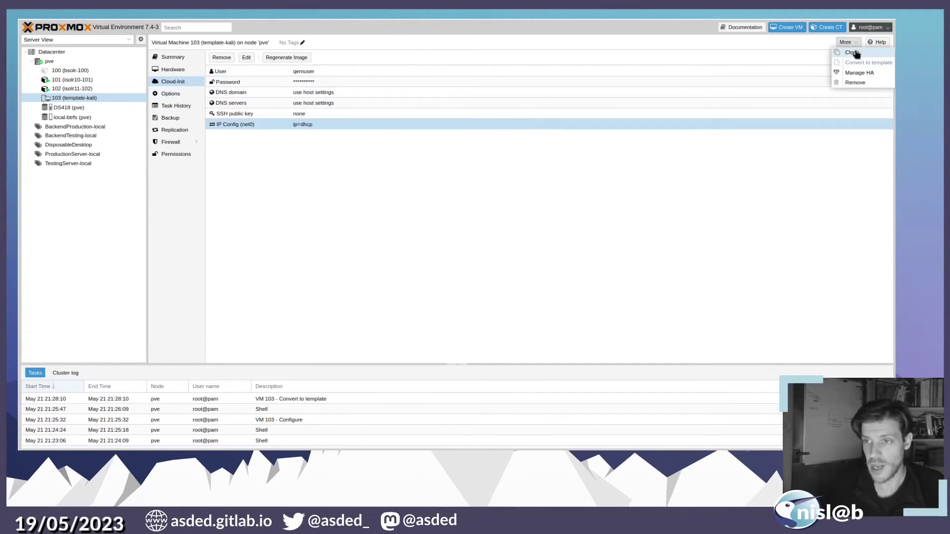
click(853, 53)
click(410, 232)
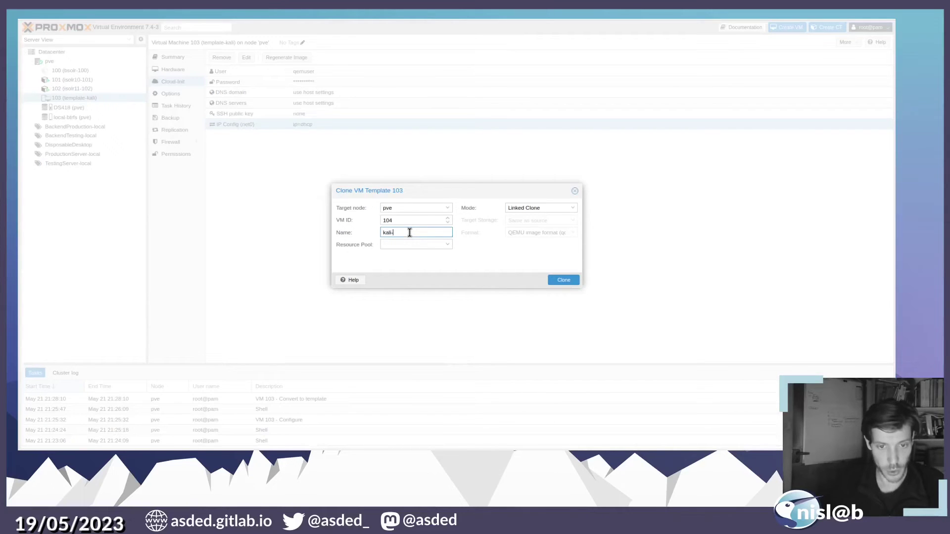
text(kali-104)
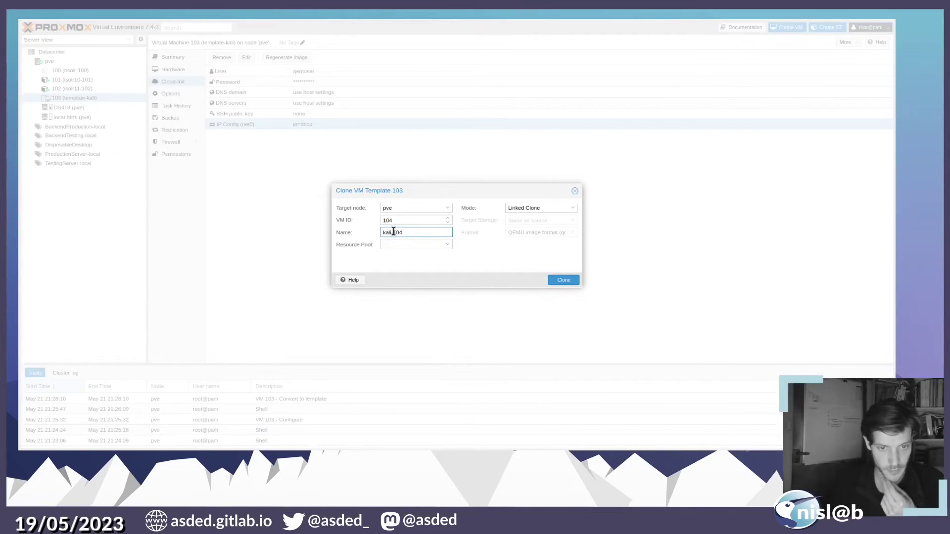
click(406, 244)
click(414, 310)
click(544, 208)
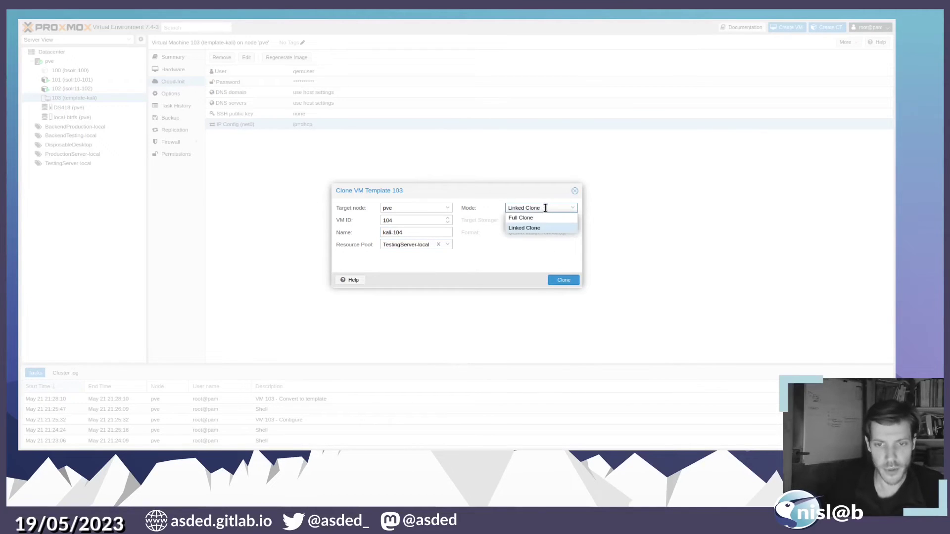
click(525, 218)
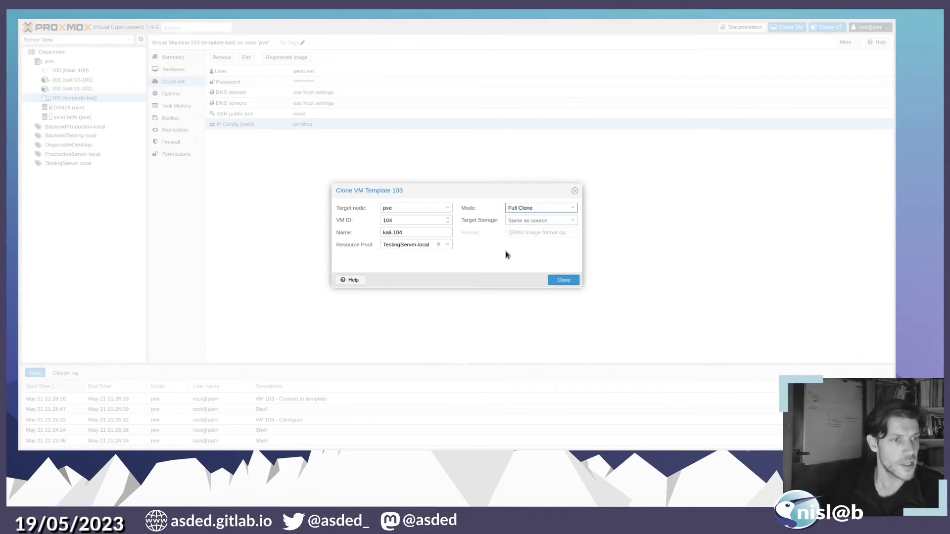
click(563, 281)
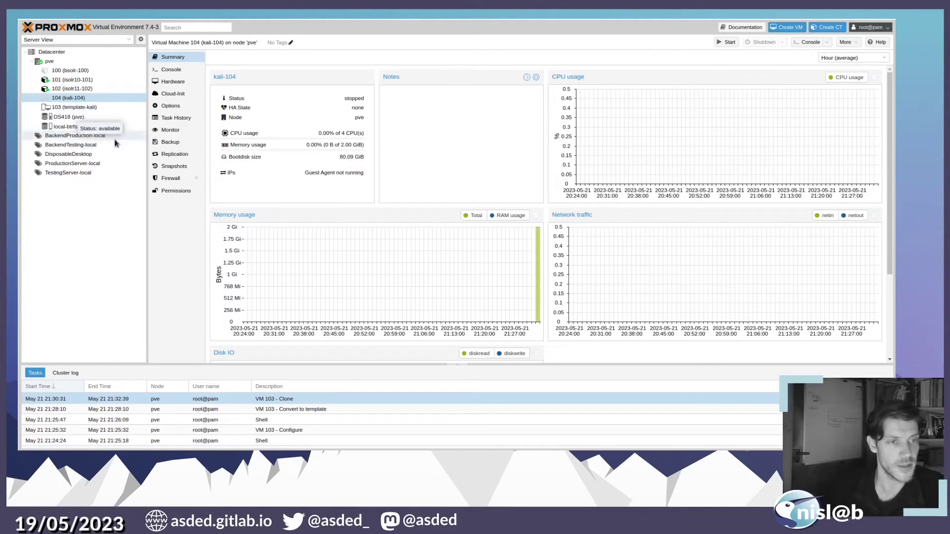
- Open VM 104's console and log in to Kali as qemuser with its password
click(172, 73)
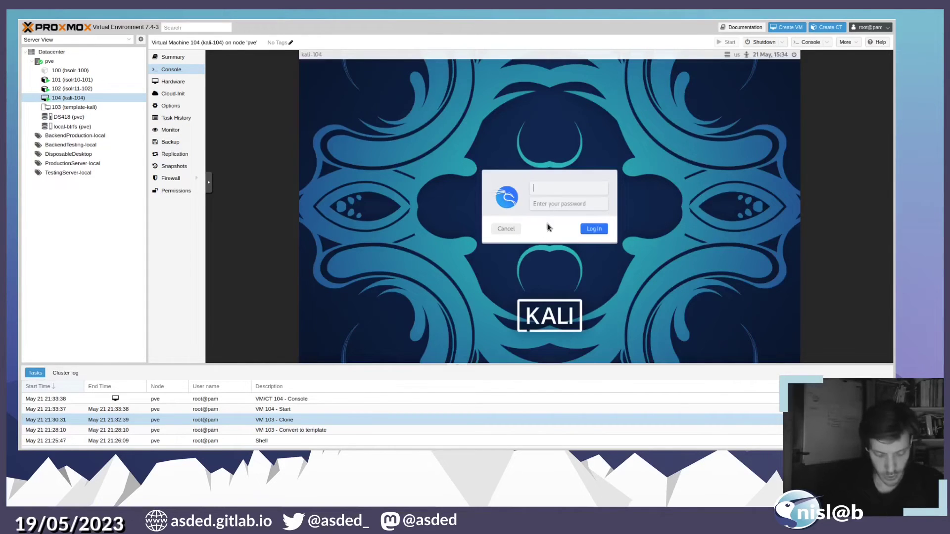
text(emuser)
key(Tab)
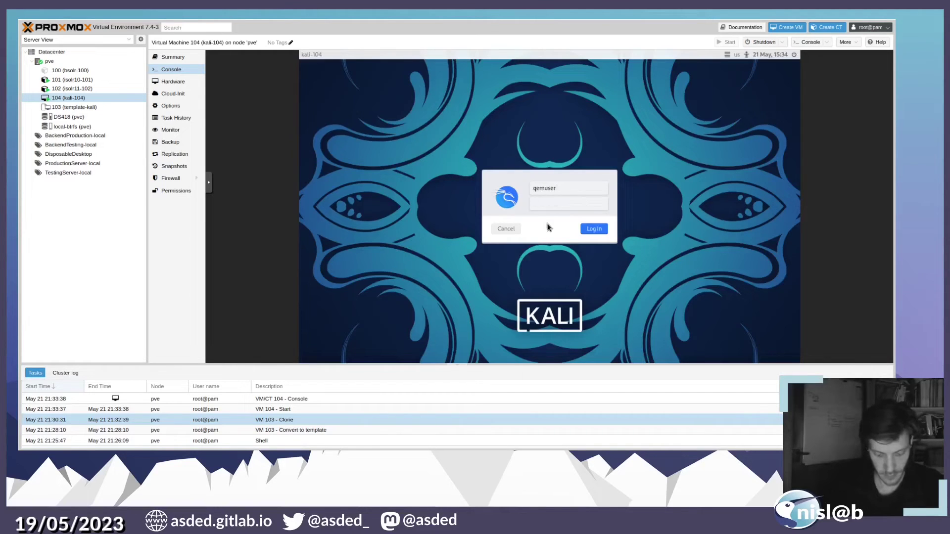
key(Return)
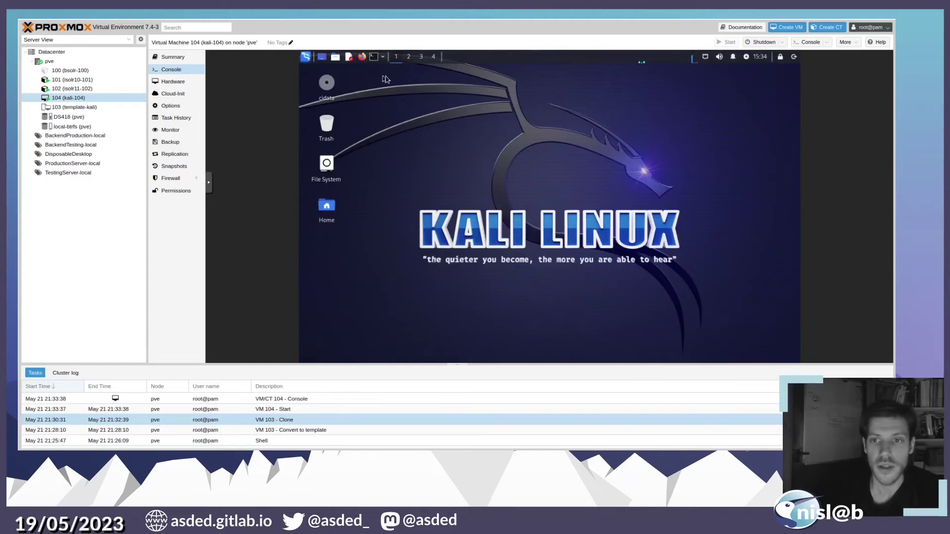
- Browse the home folder in Kali's file manager, then close the window
click(335, 59)
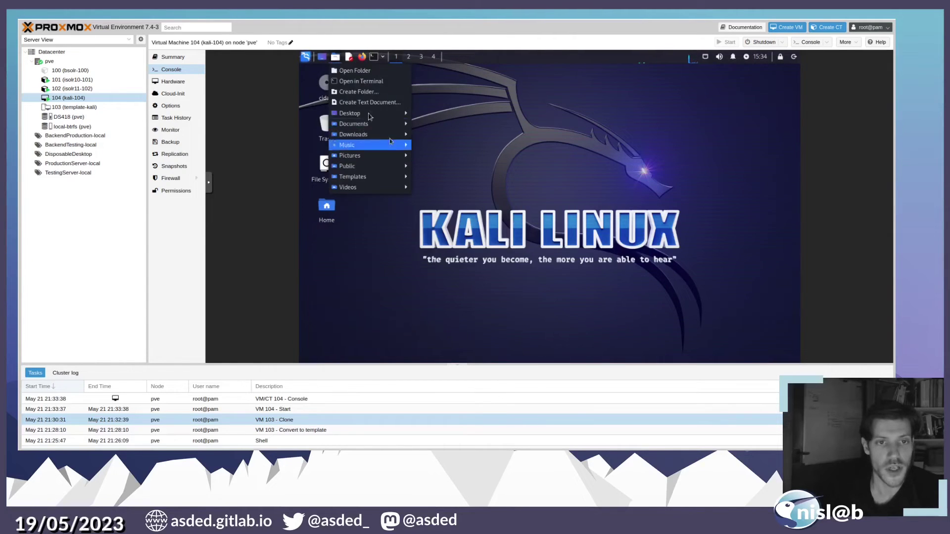
key(Escape)
double_click(322, 171)
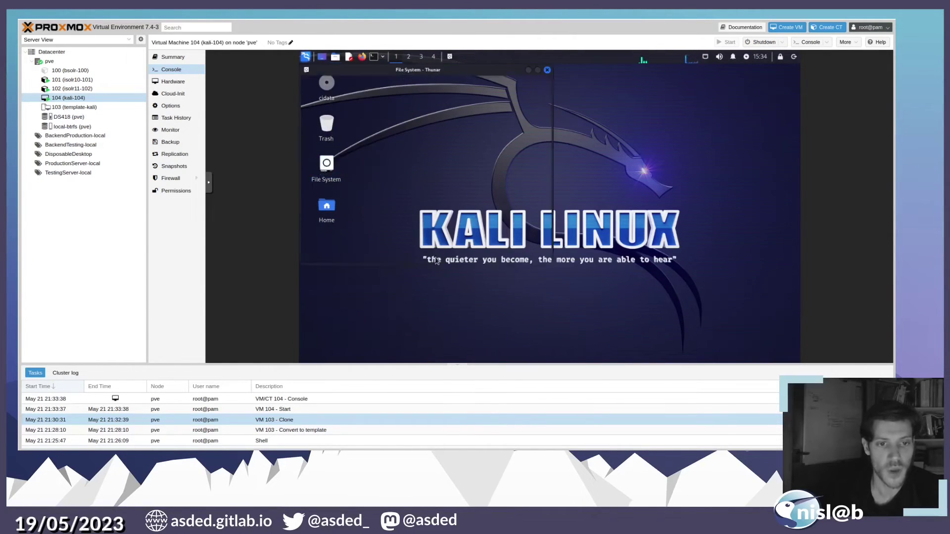
click(388, 159)
double_click(388, 159)
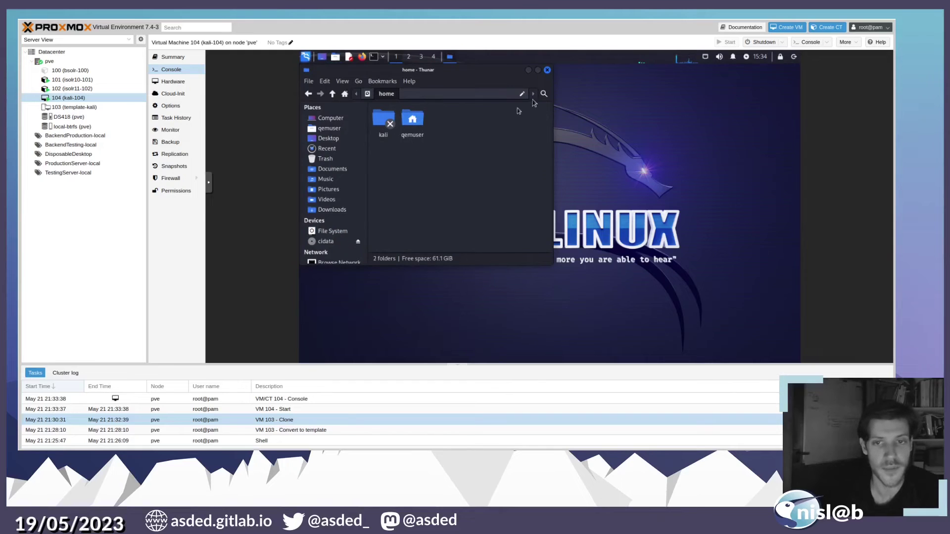
click(547, 69)
- In a Kali terminal, run ip a and ping google.com, stopping it with Ctrl+C
click(374, 56)
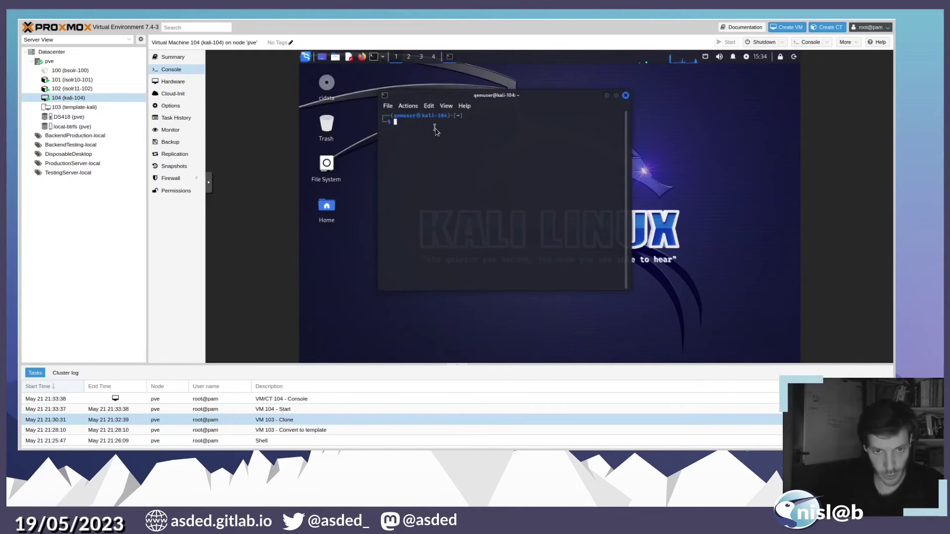
text(ip a)
key(Return)
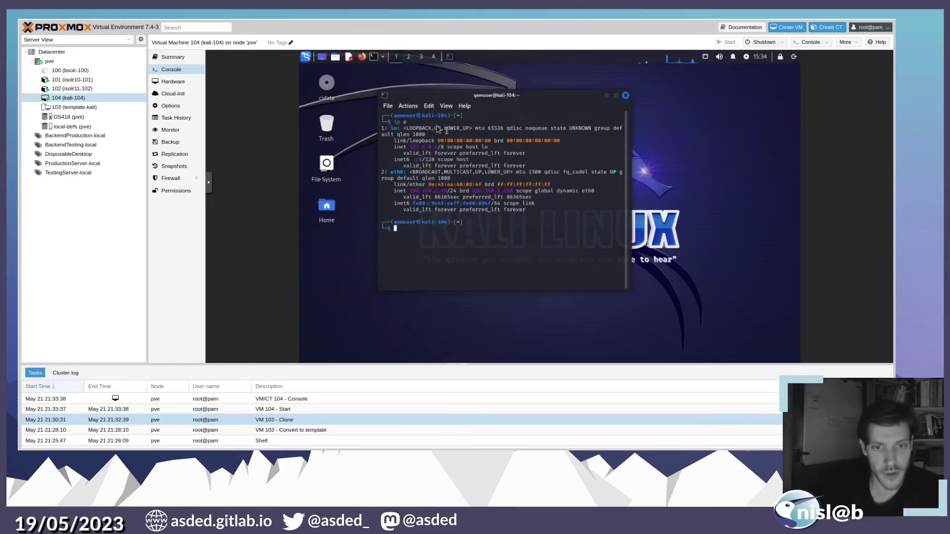
text(ping gogo)
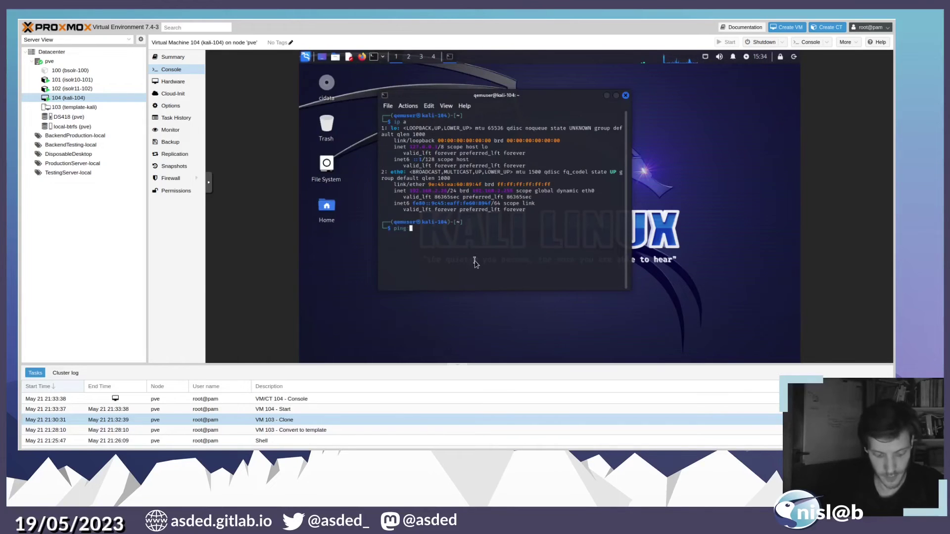
key(BackSpace)
key(BackSpace)
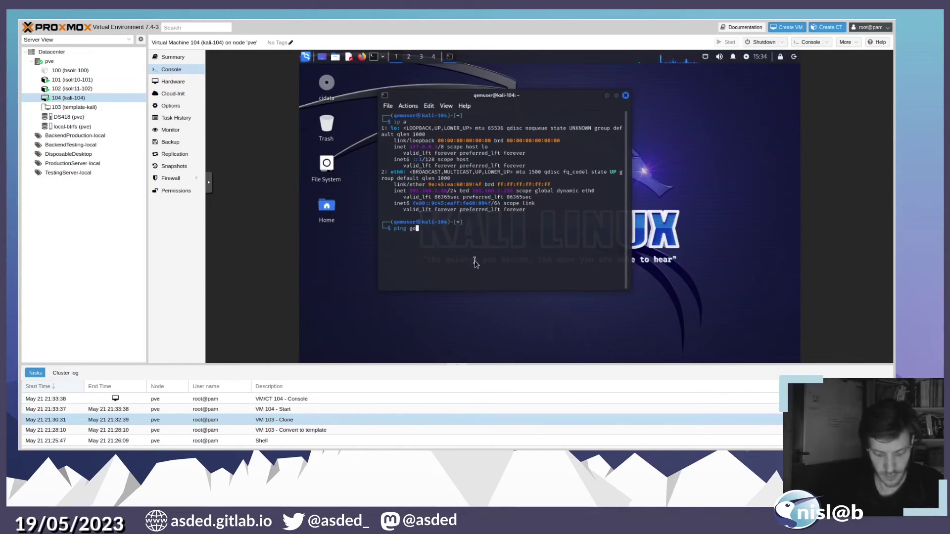
text(ogle)
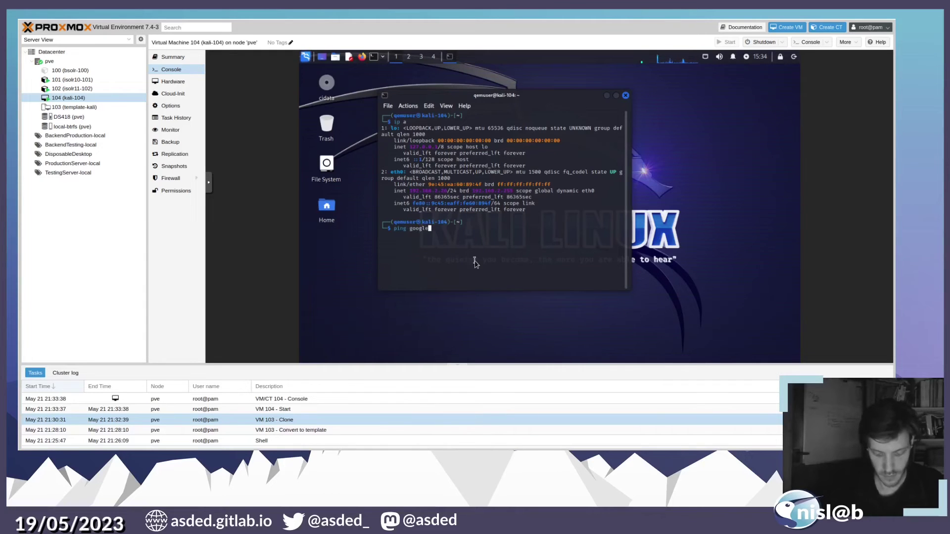
text(.com)
key(Return)
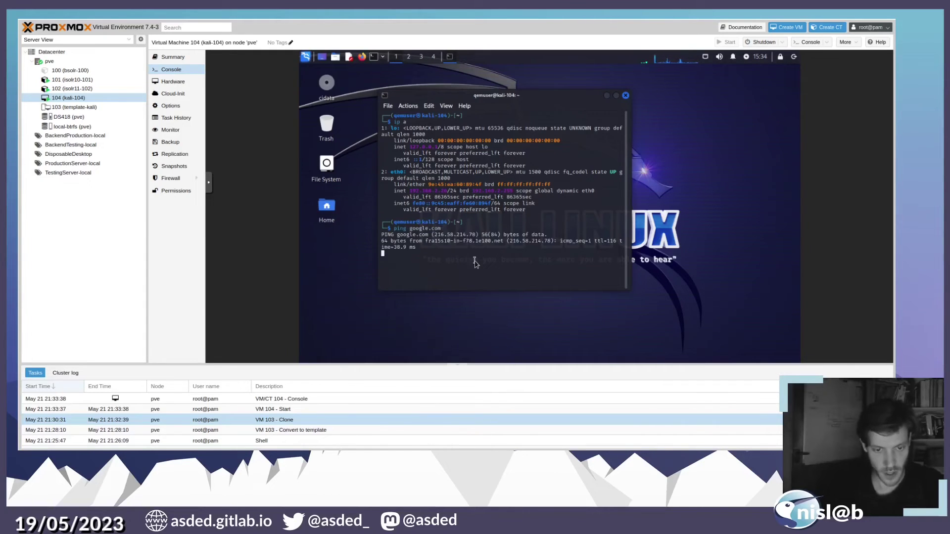
key(ctrl+c)
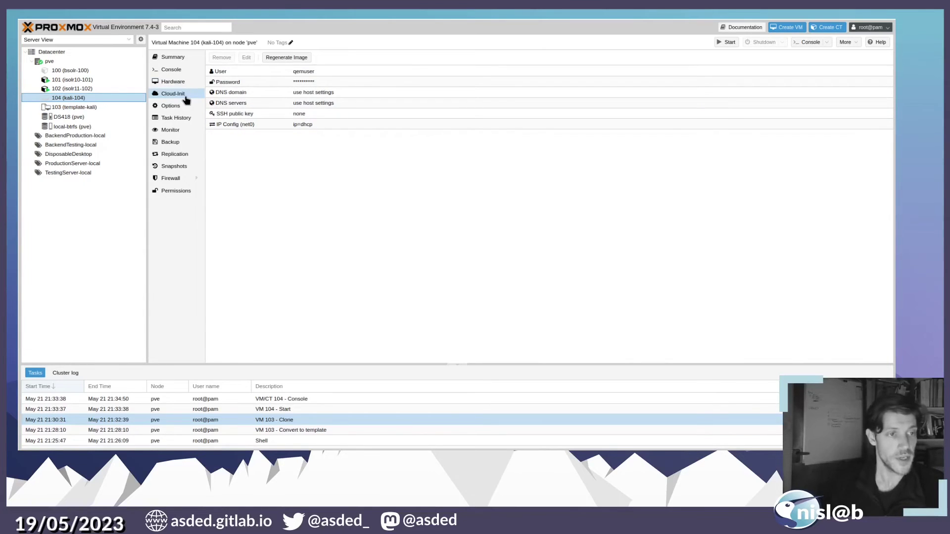
- On VM 104 kali-104, change the cloud-init user to qemuser0
click(90, 108)
click(90, 99)
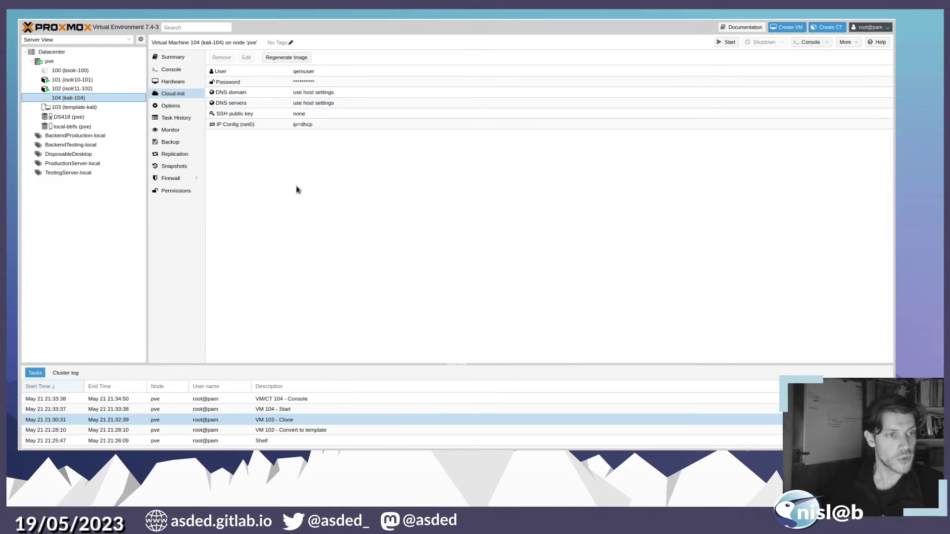
click(296, 72)
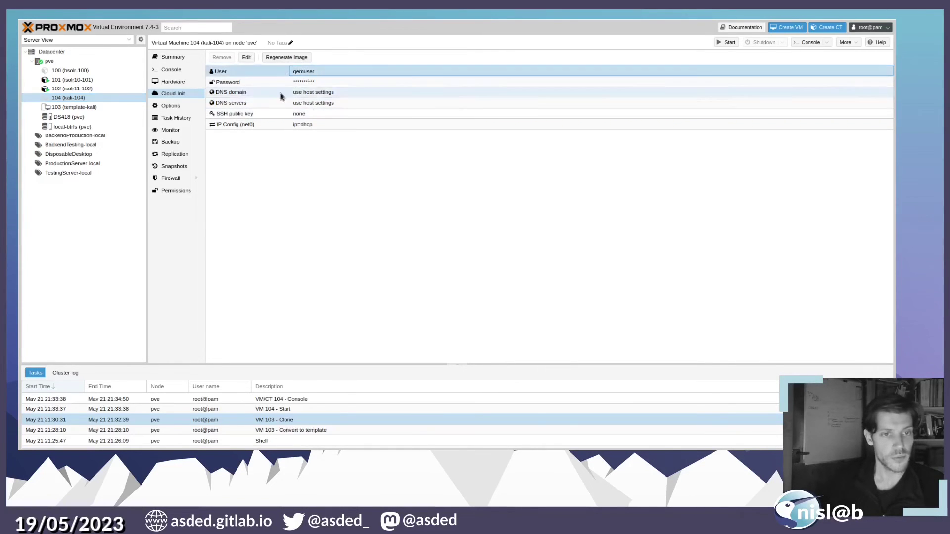
click(246, 57)
double_click(468, 234)
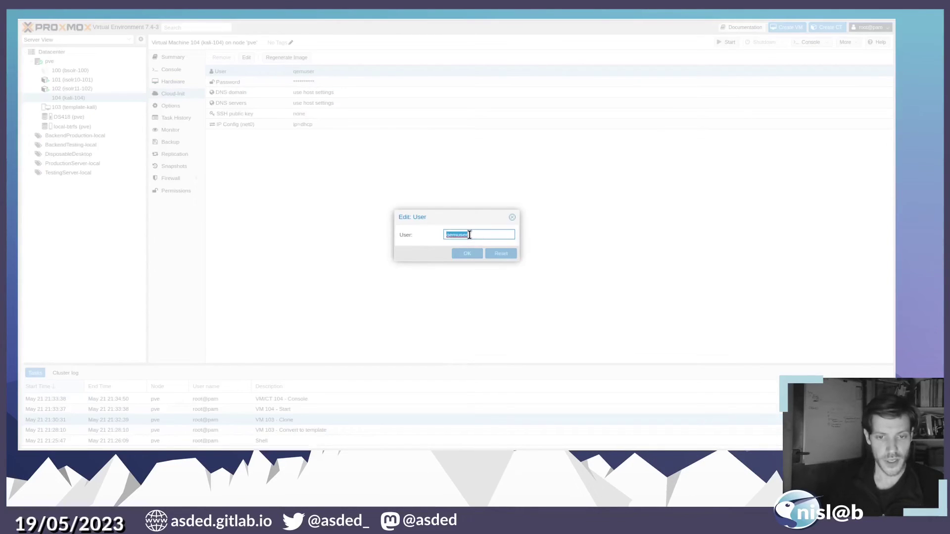
click(468, 234)
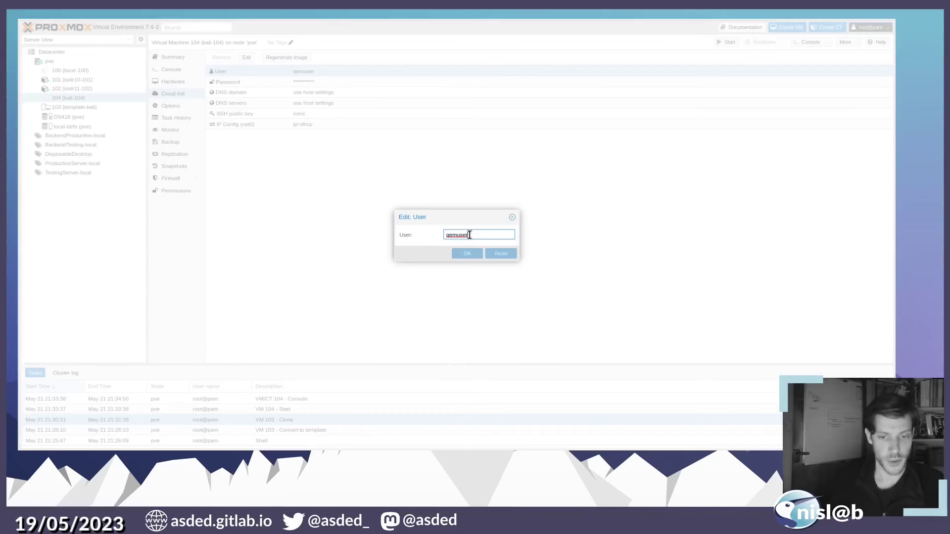
text(0)
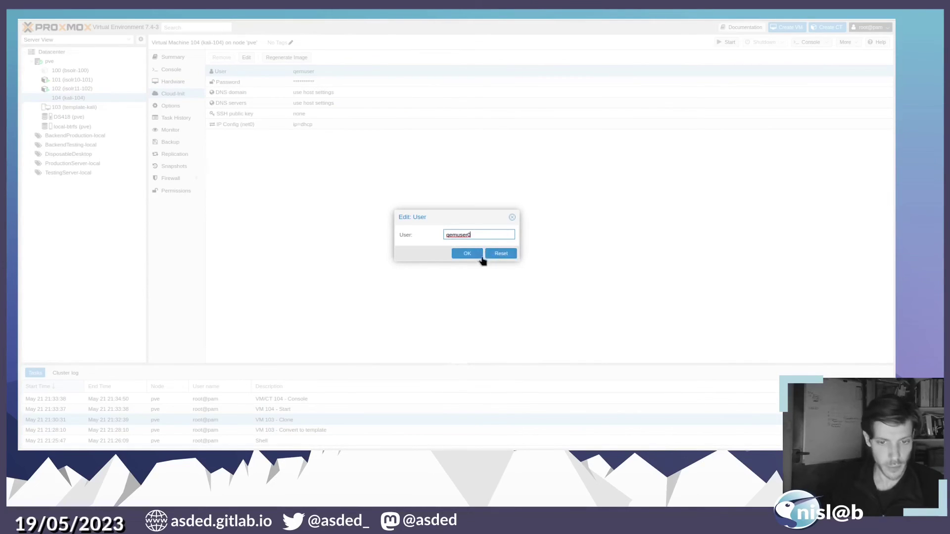
click(478, 254)
- Replace VM 104's cloud-init password with a new value
click(227, 82)
click(247, 58)
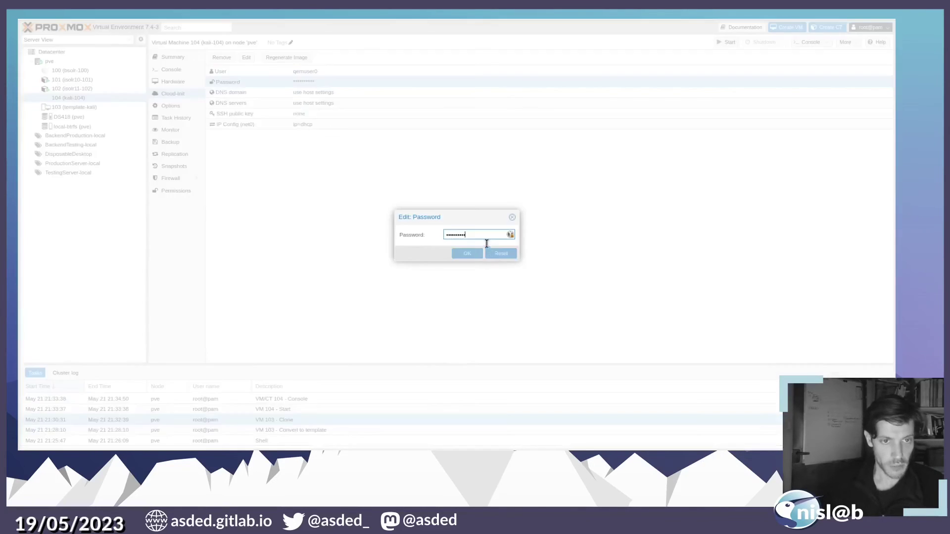
double_click(480, 236)
text(***)
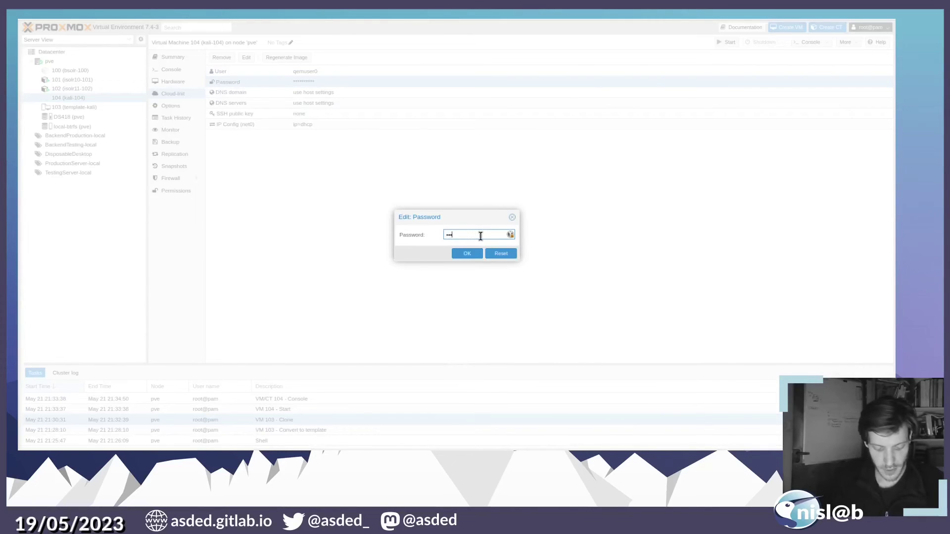
key(Return)
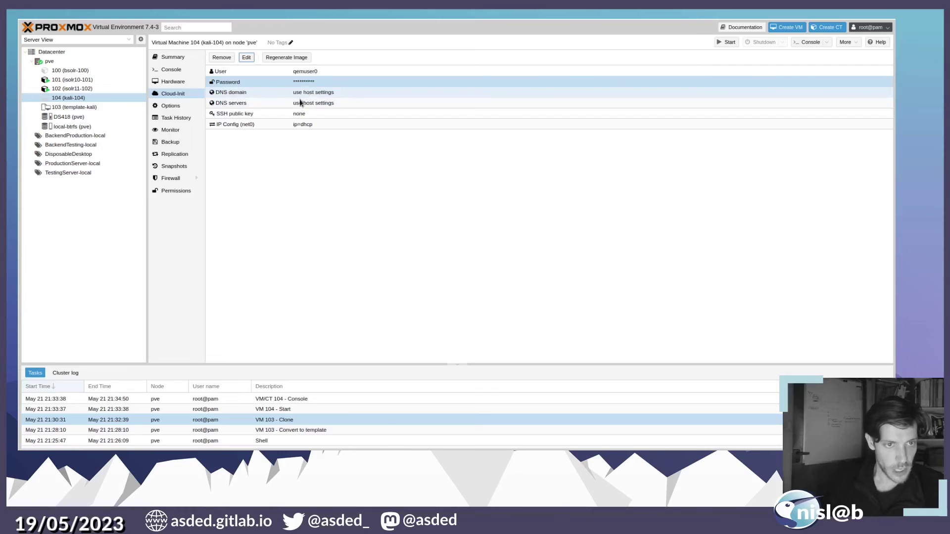
- Give net0 static IP 192.168.2.15/24 with gateway 192.168.2.1 and regenerate the cloud-init image
click(292, 125)
click(245, 57)
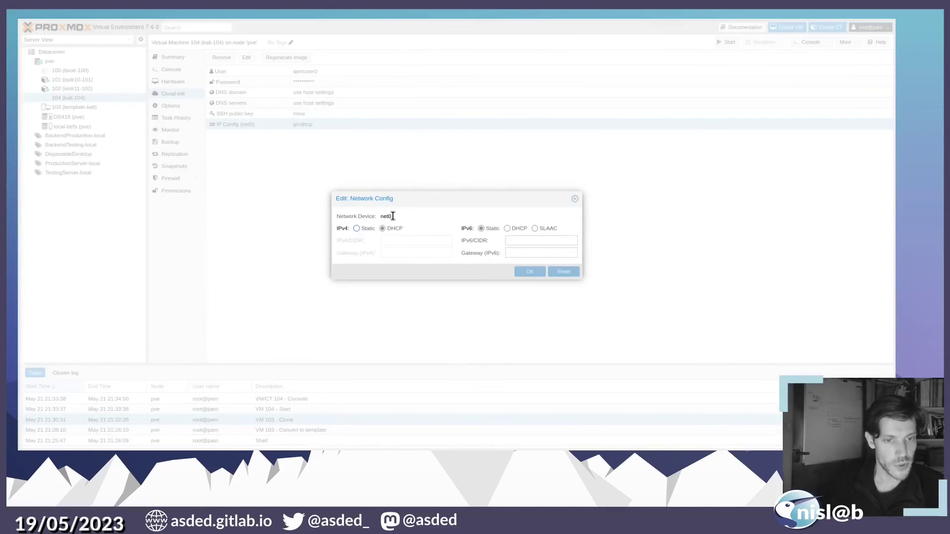
click(360, 228)
click(401, 237)
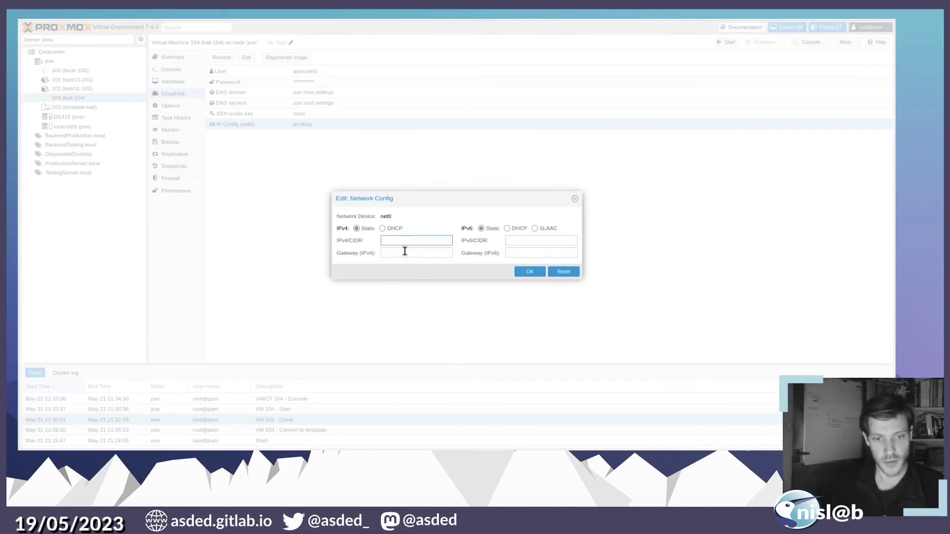
text(192)
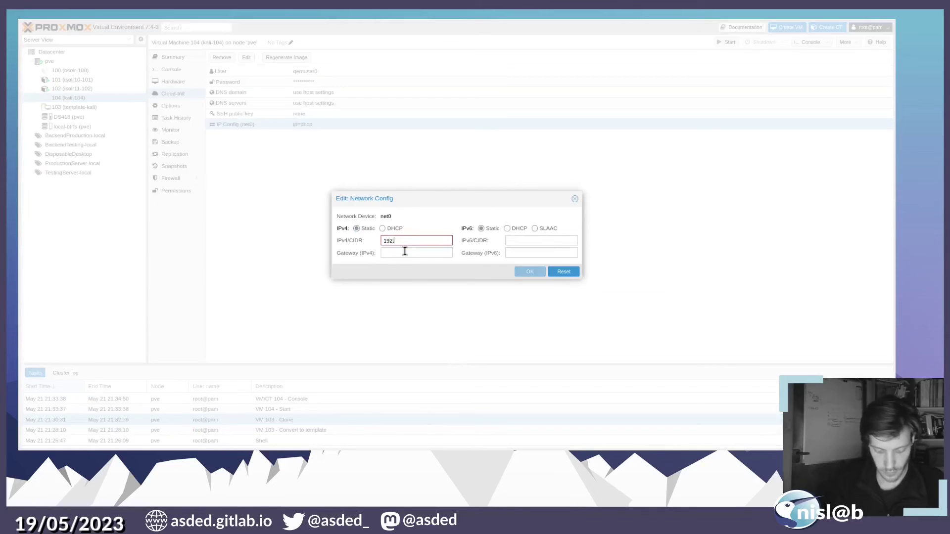
text(.168)
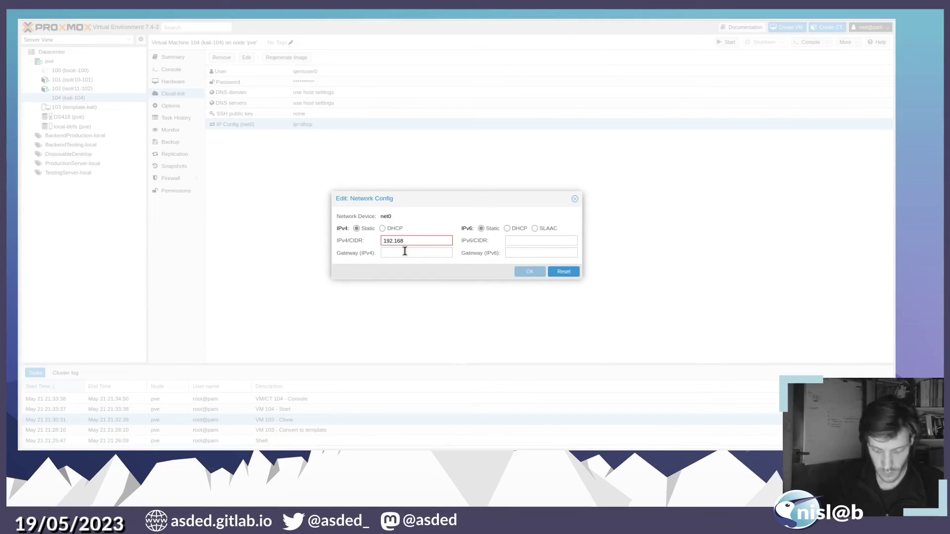
text(32.)
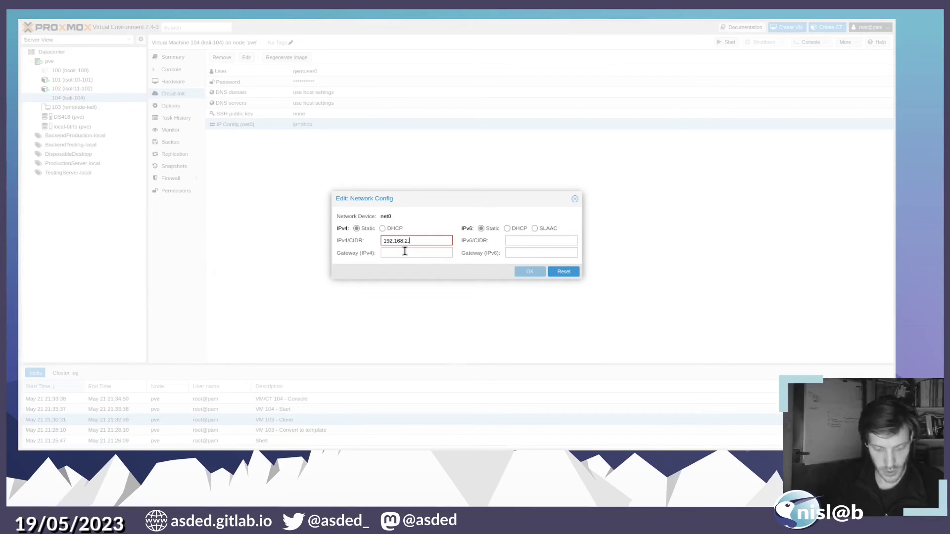
text(15/24)
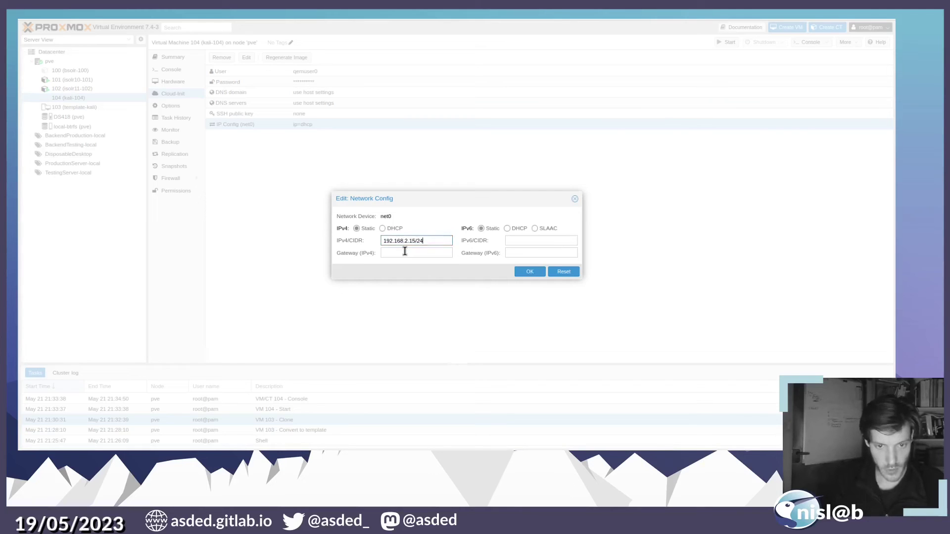
click(427, 252)
text(192.168)
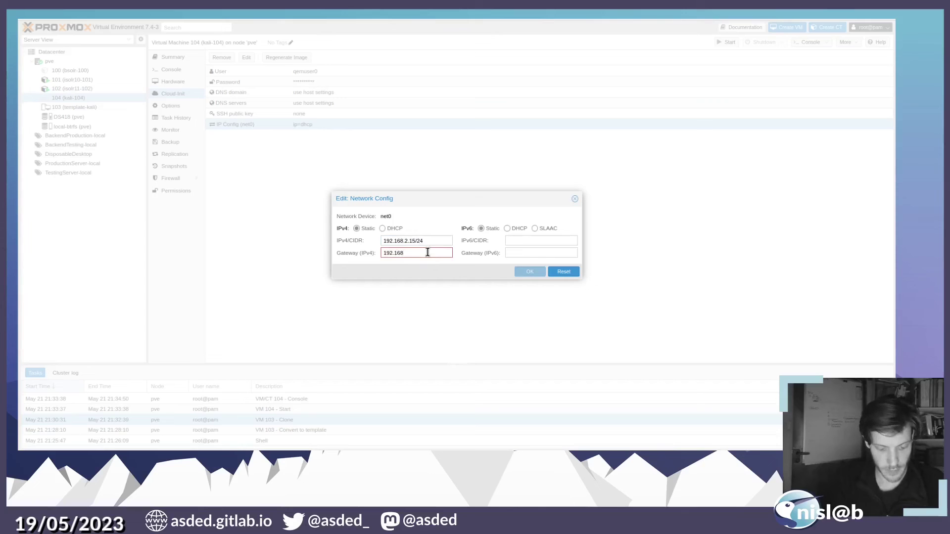
text(.2.1)
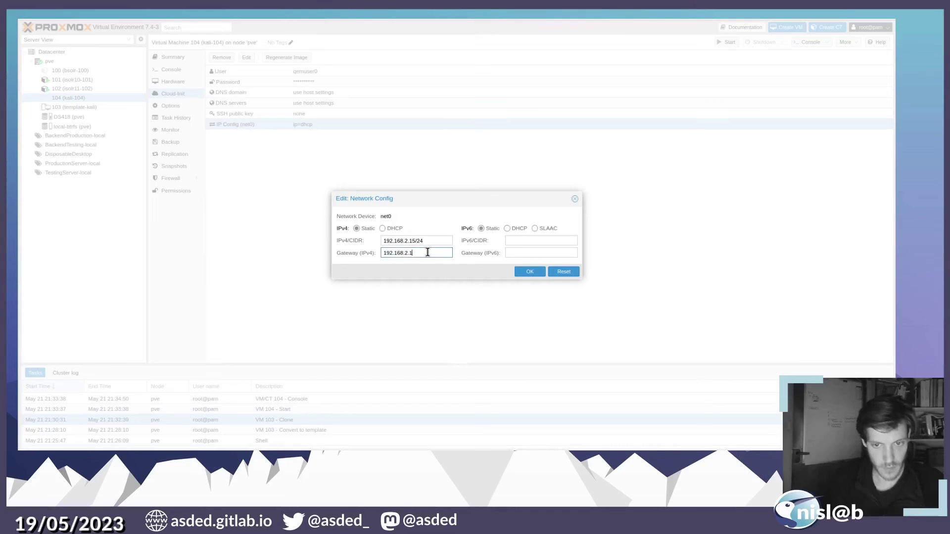
click(542, 271)
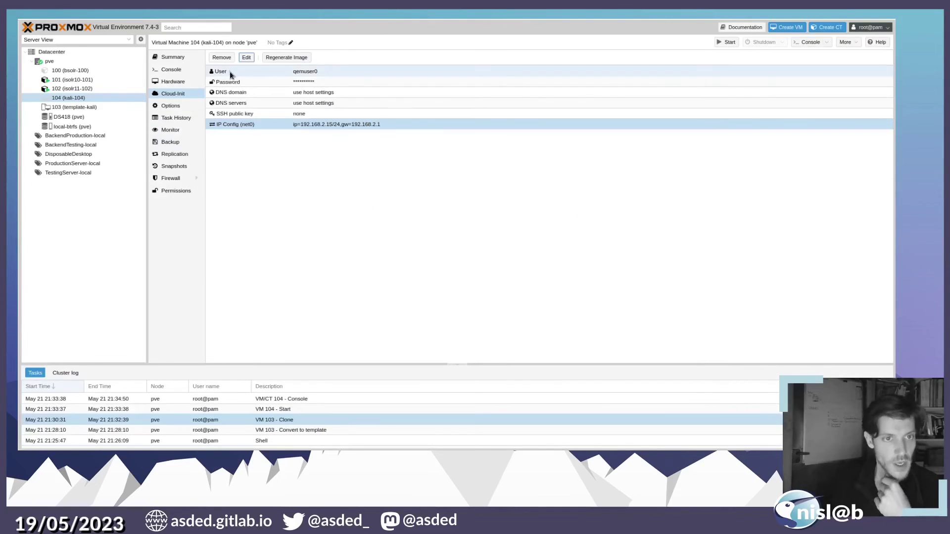
click(287, 58)
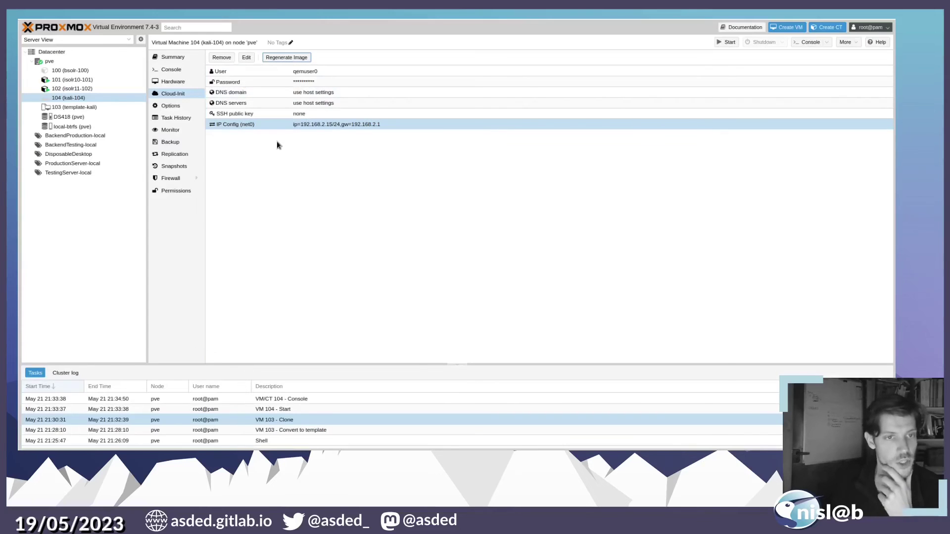
click(177, 70)
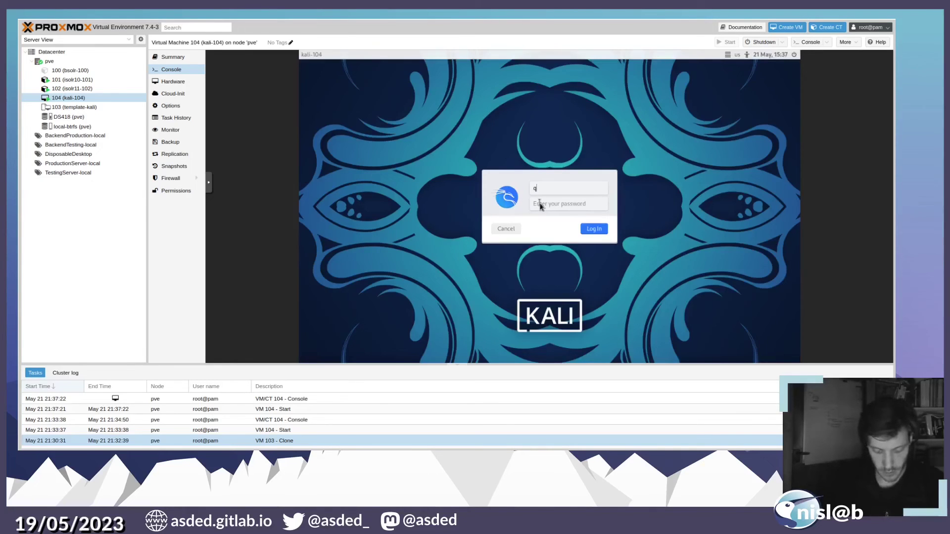
- Log in to the Kali console as qemuser0 with the cloud-init password
text(emuser0)
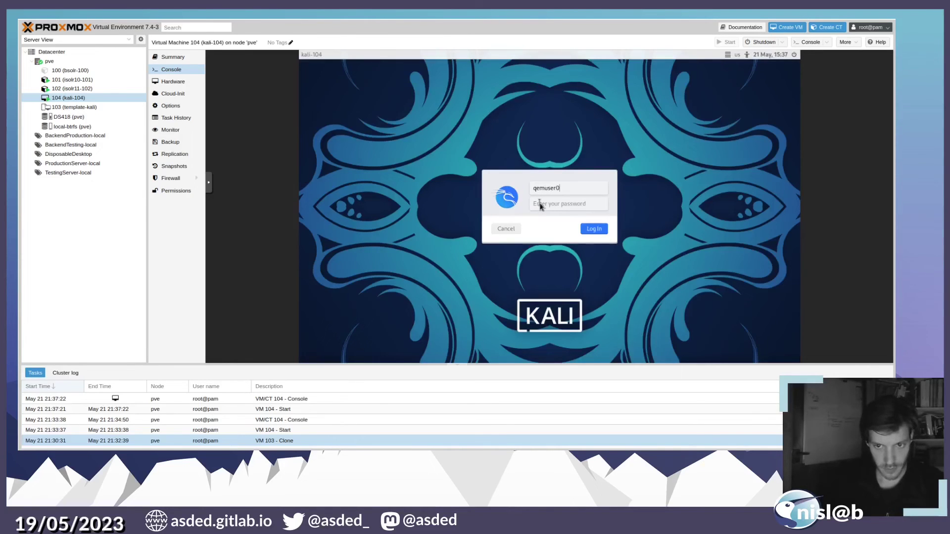
click(540, 206)
text(••)
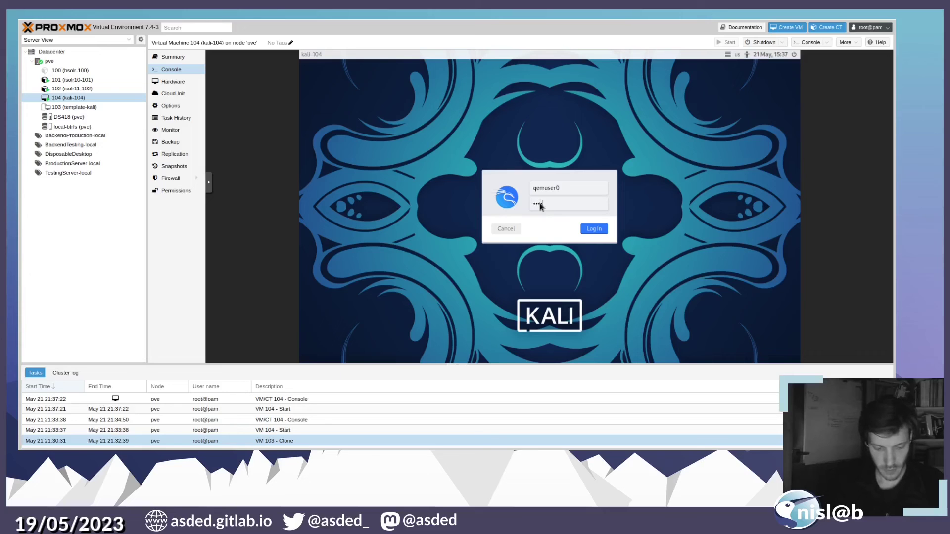
key(Return)
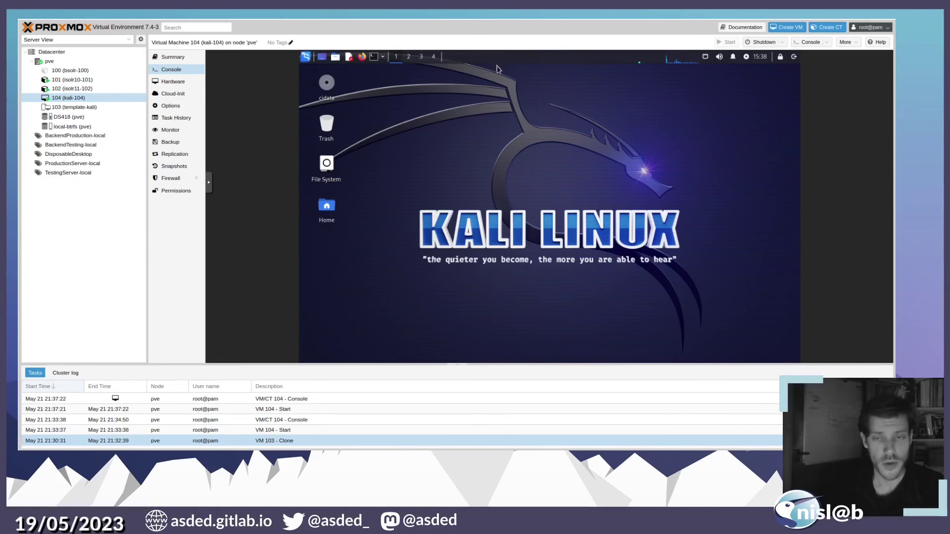
- Show the home folder with kali, qemuser and qemuser0 in the file manager, then open a terminal
double_click(326, 163)
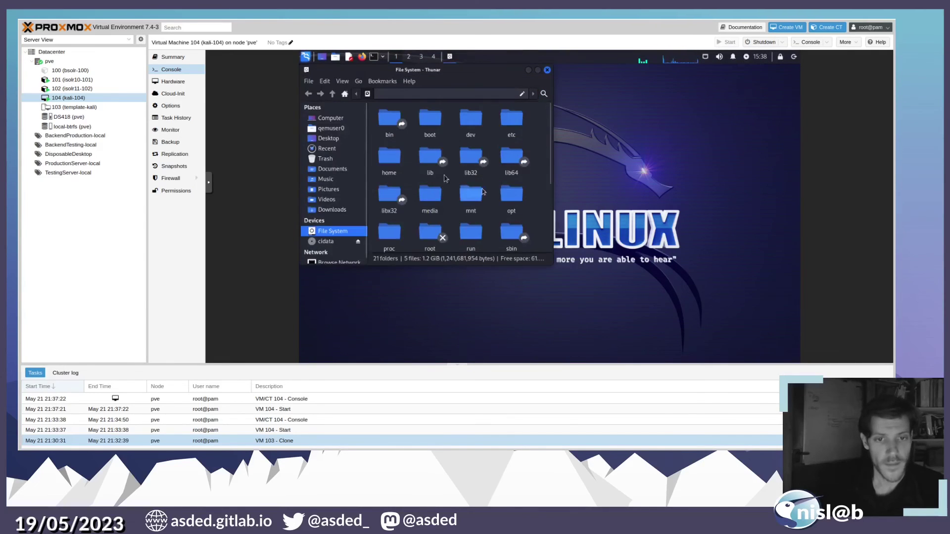
double_click(389, 163)
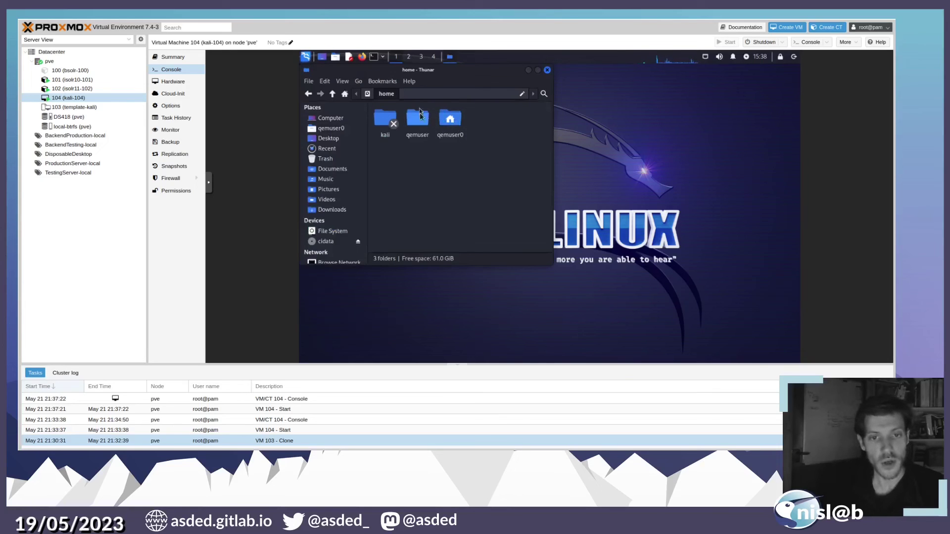
drag(425, 129, 653, 182)
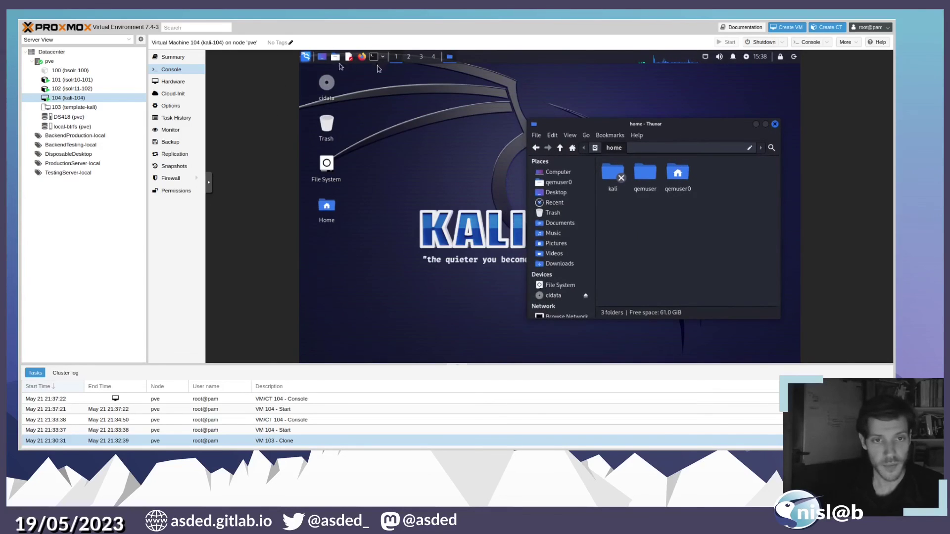
click(374, 57)
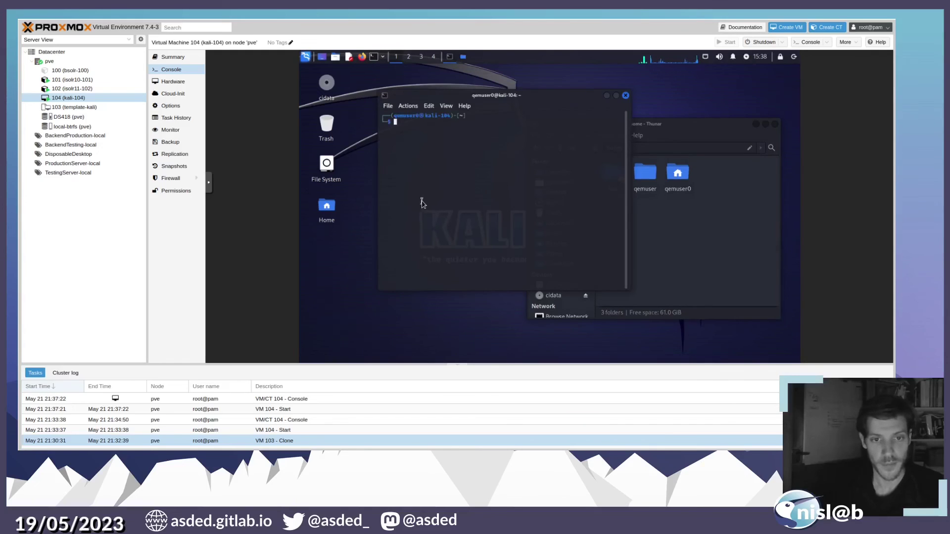
- Switch to the qemuser account in the Kali terminal with su, entering its password
text(s)
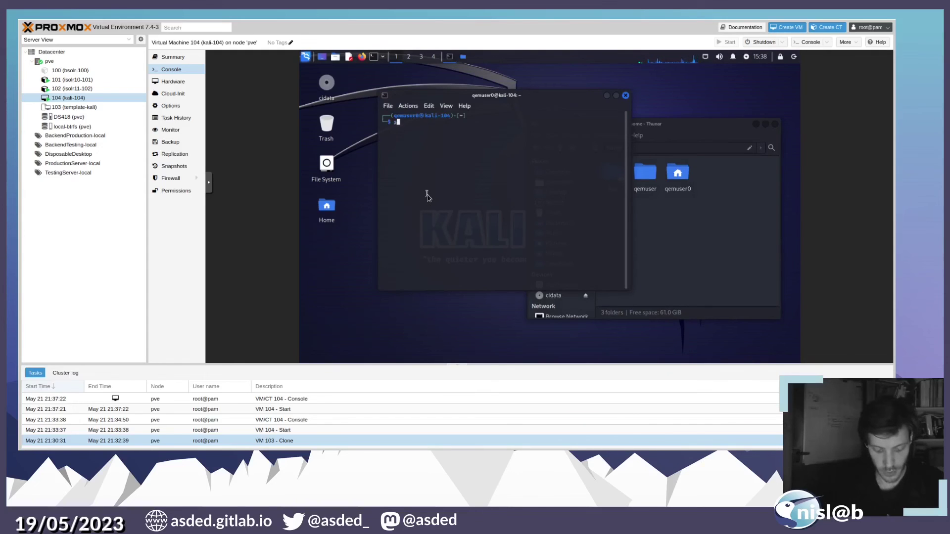
text(u qemuser)
key(Return)
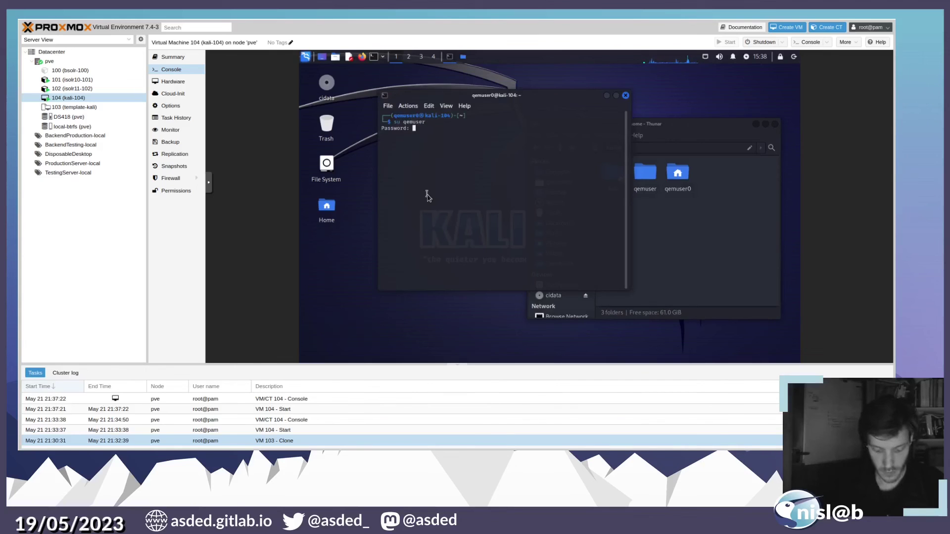
key(Return)
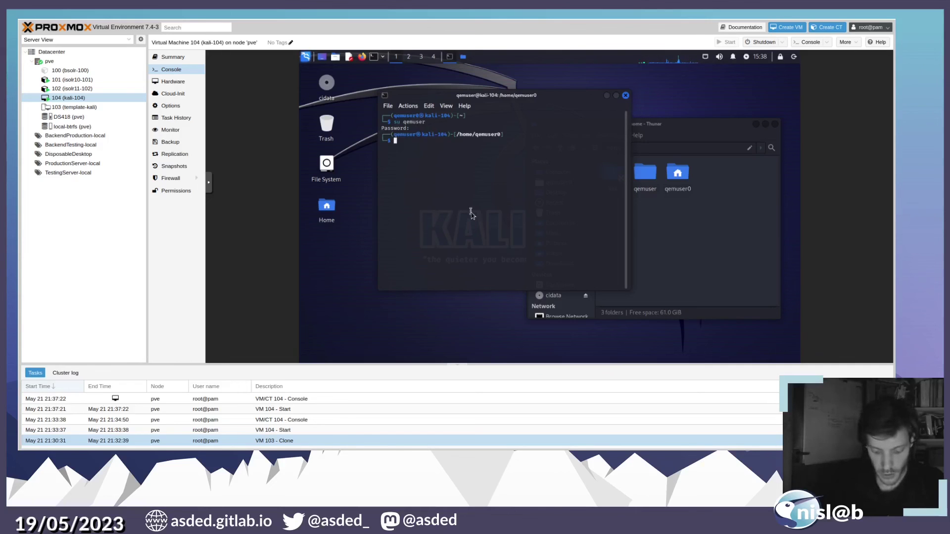
- Run ip a and highlight eth0's details and assigned IP address
text(ip a)
key(Return)
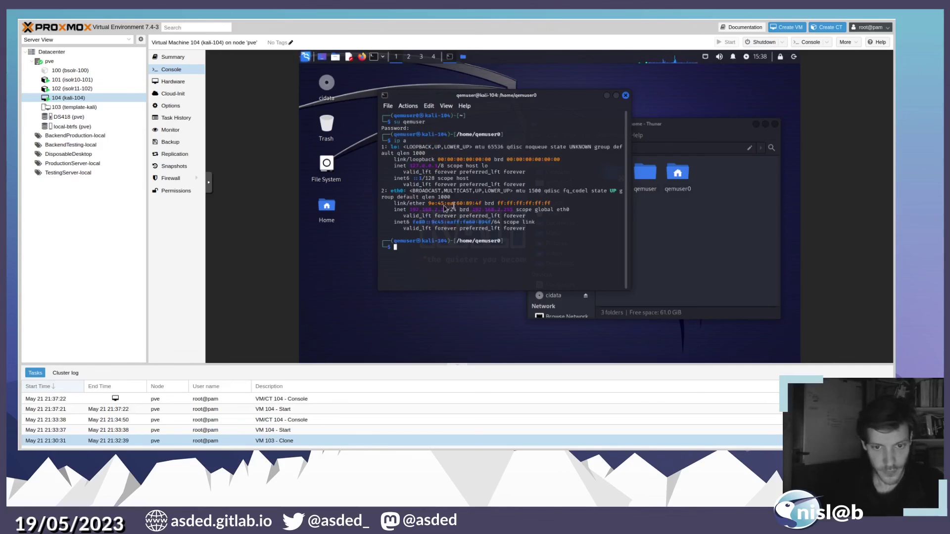
drag(443, 203, 447, 210)
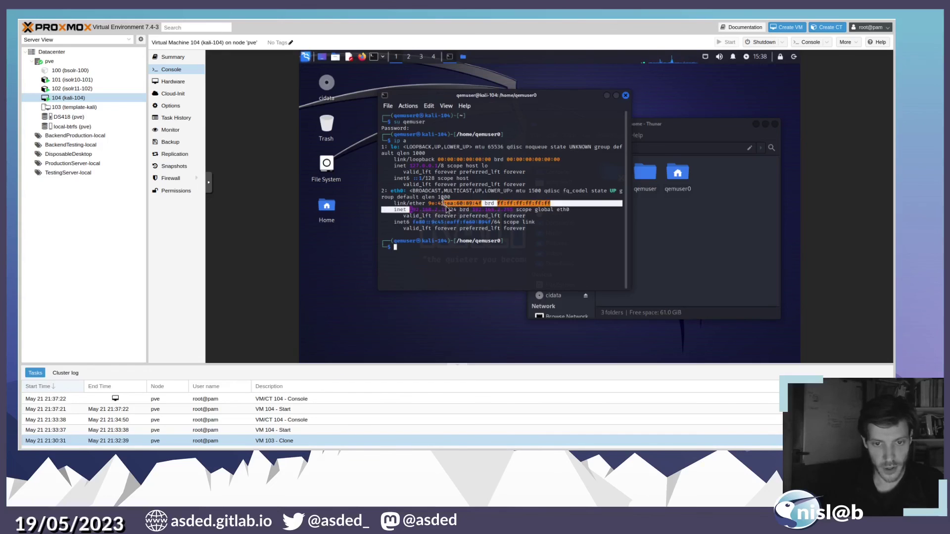
double_click(446, 209)
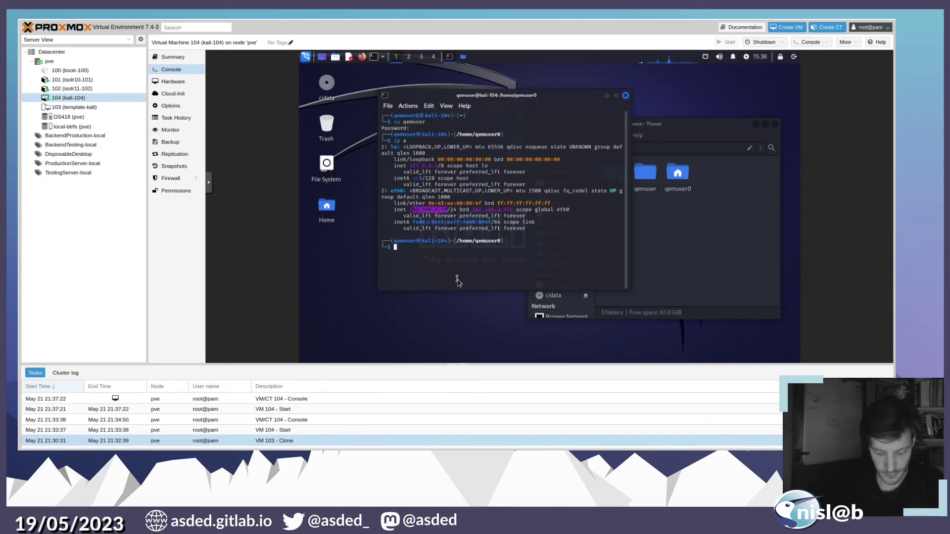
- Ping google.com to confirm the clone reaches the internet
text(ping)
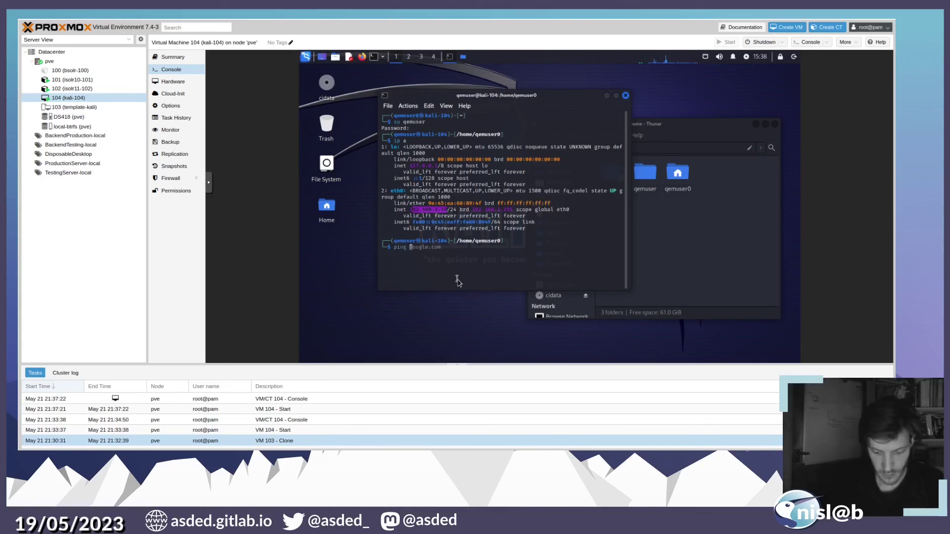
key(Right)
key(Return)
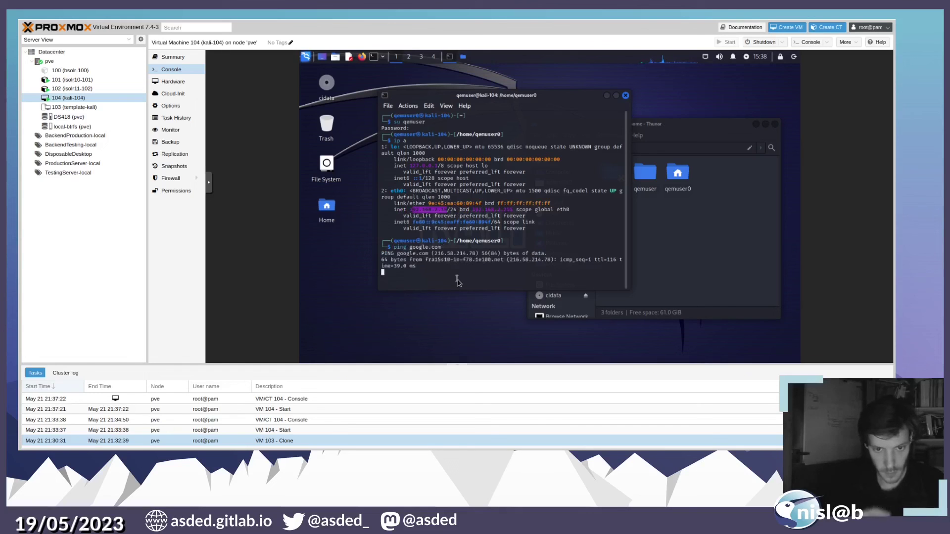